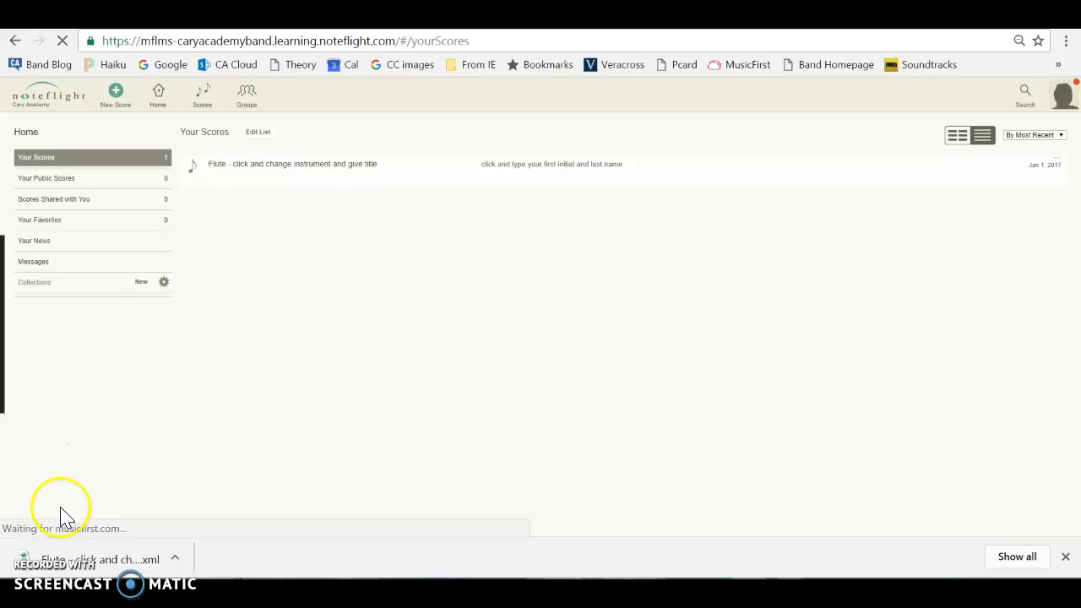
# Step: Go back from the error page, resubmit the Your Scores page, and open the "Flute - click and change instrument and give title" score
pyautogui.click(108, 332)
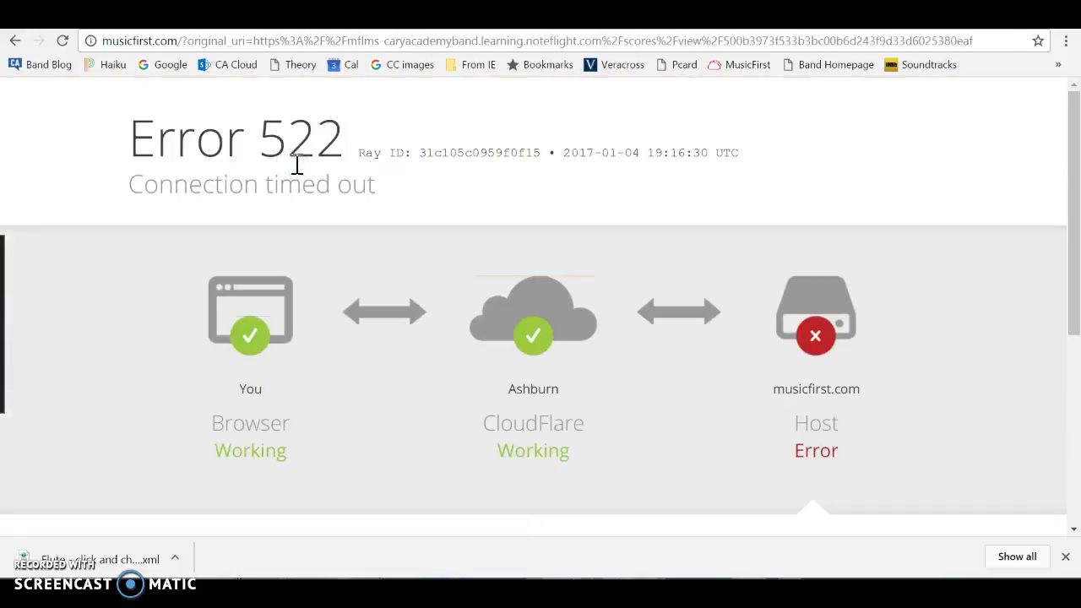
pyautogui.click(12, 43)
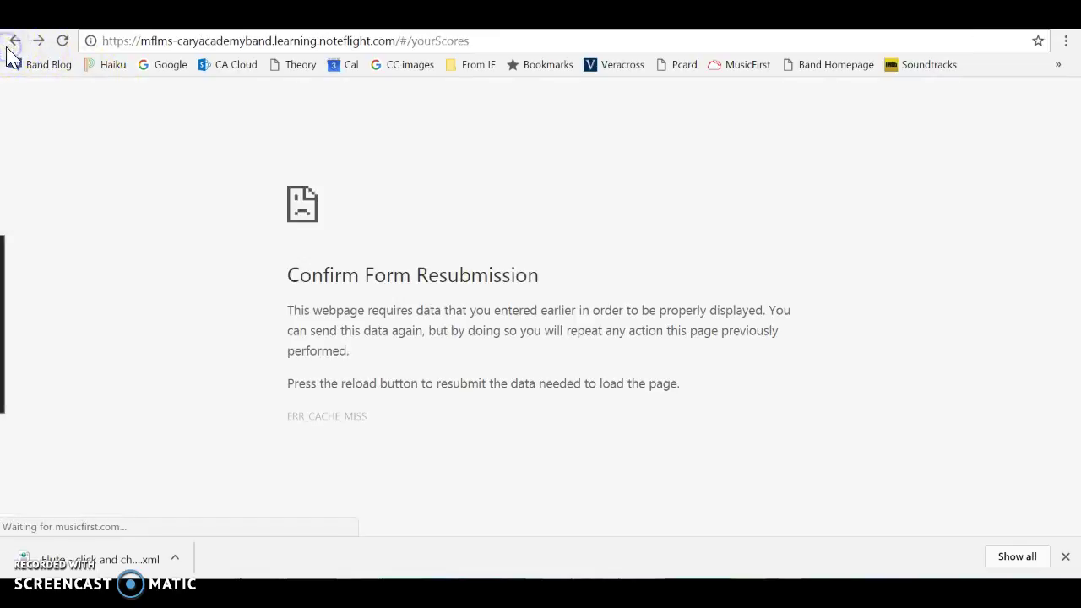
pyautogui.click(64, 43)
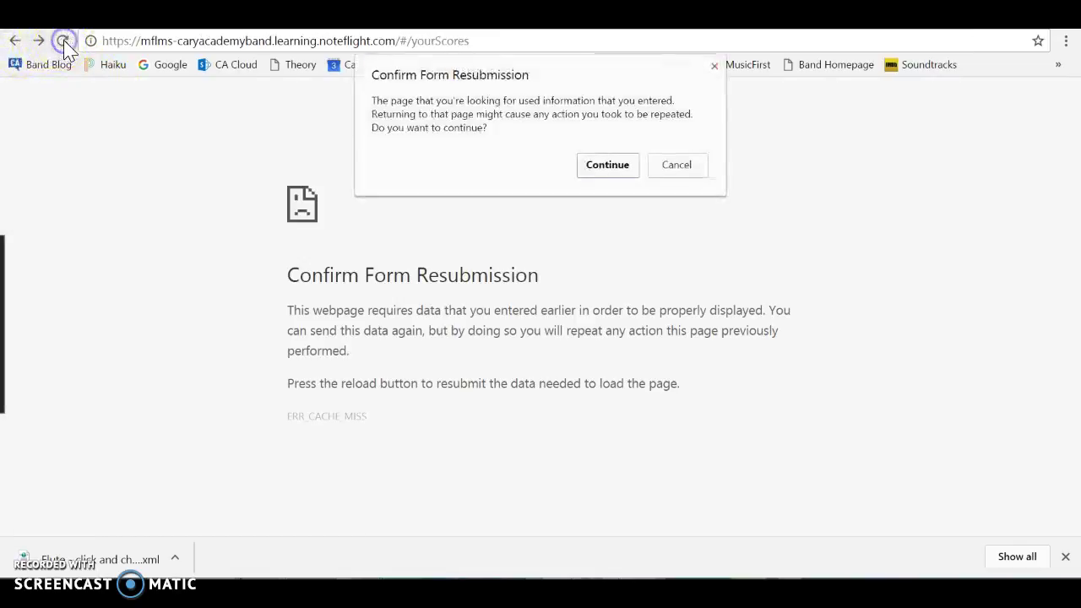
pyautogui.click(608, 166)
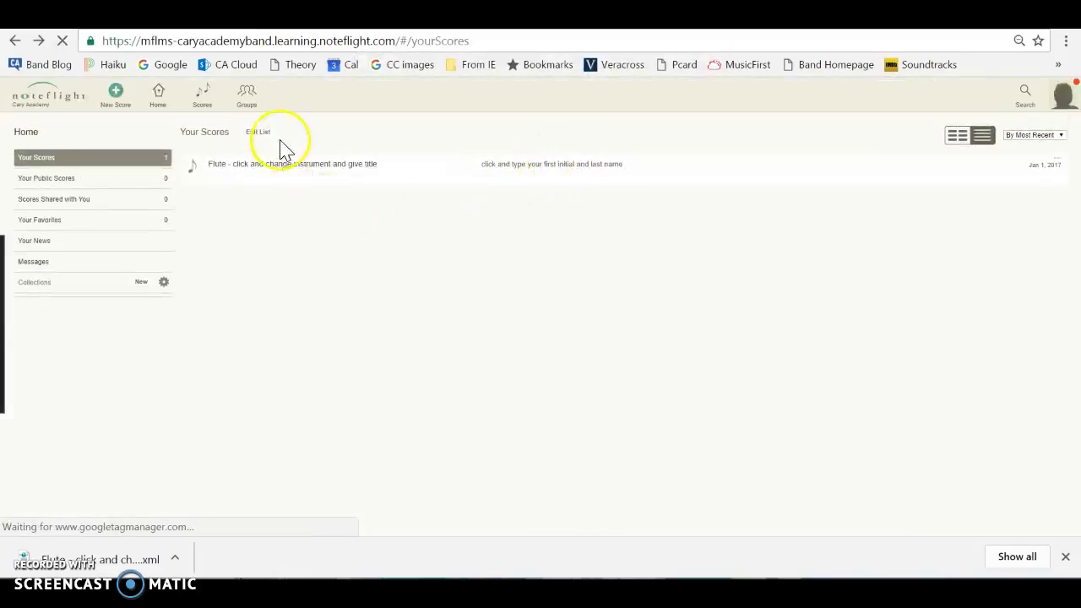
pyautogui.click(266, 169)
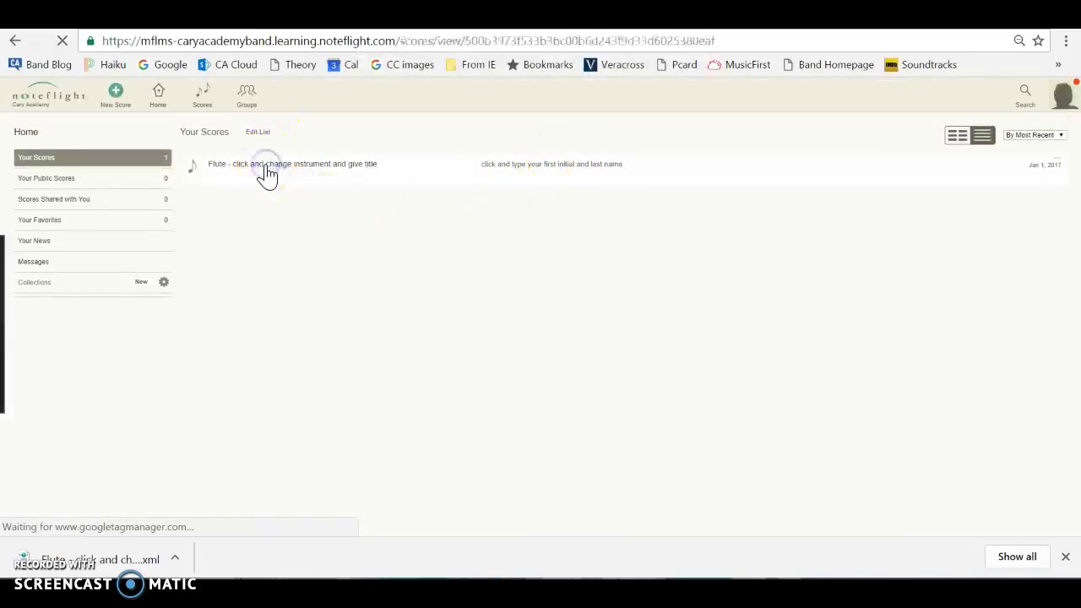
pyautogui.click(218, 174)
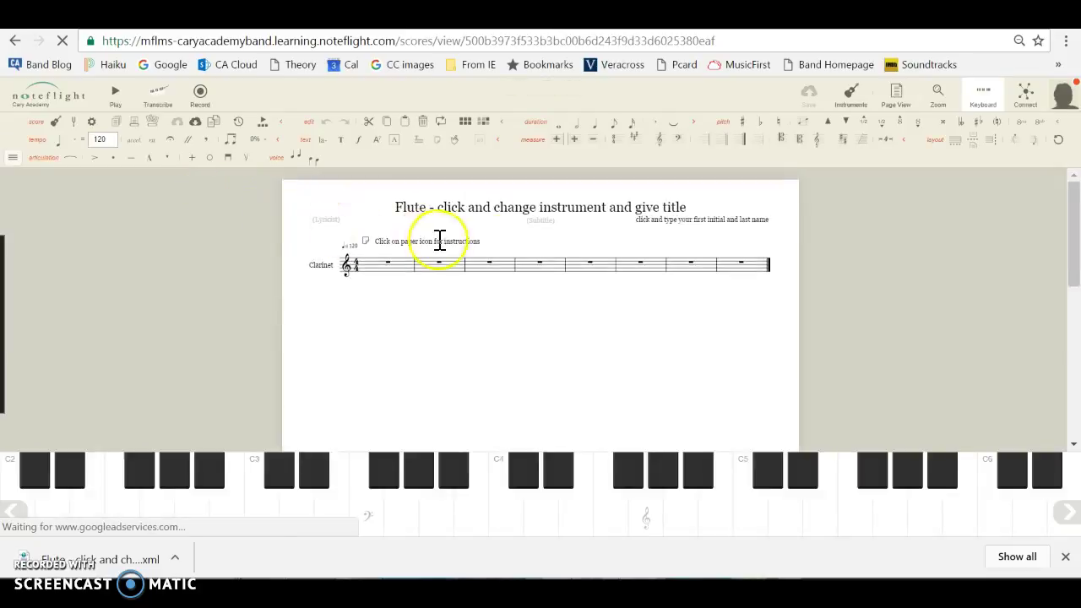
# Step: Hide the on-screen piano keyboard and enlarge the score view to 270%
pyautogui.click(985, 97)
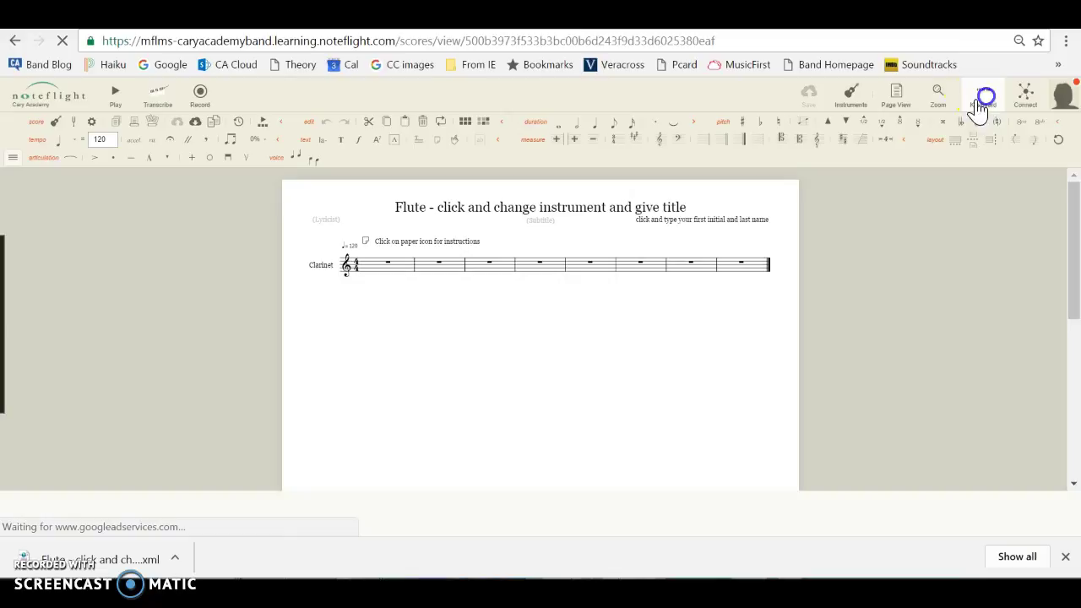
pyautogui.click(938, 103)
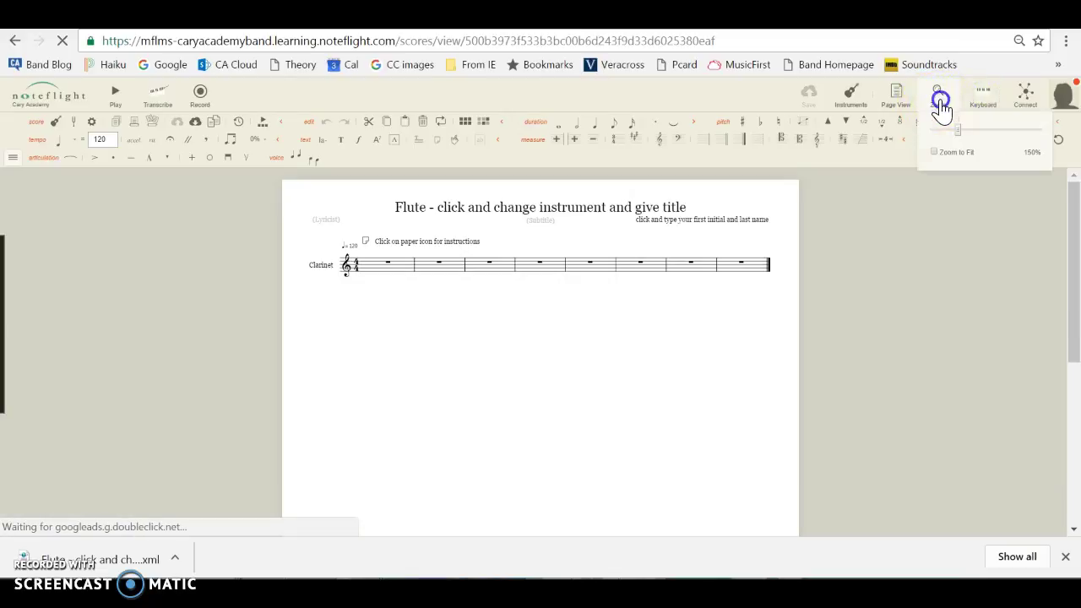
pyautogui.moveTo(954, 133); pyautogui.dragTo(988, 144)
pyautogui.moveTo(1070, 253); pyautogui.dragTo(1074, 221)
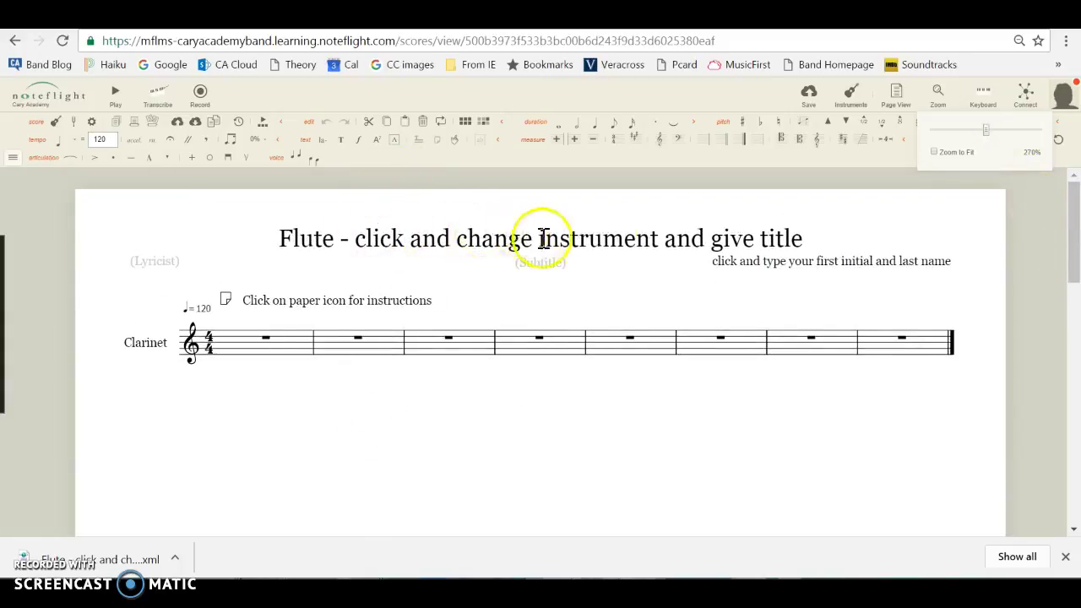
# Step: Open the score's title for editing
pyautogui.click(811, 249)
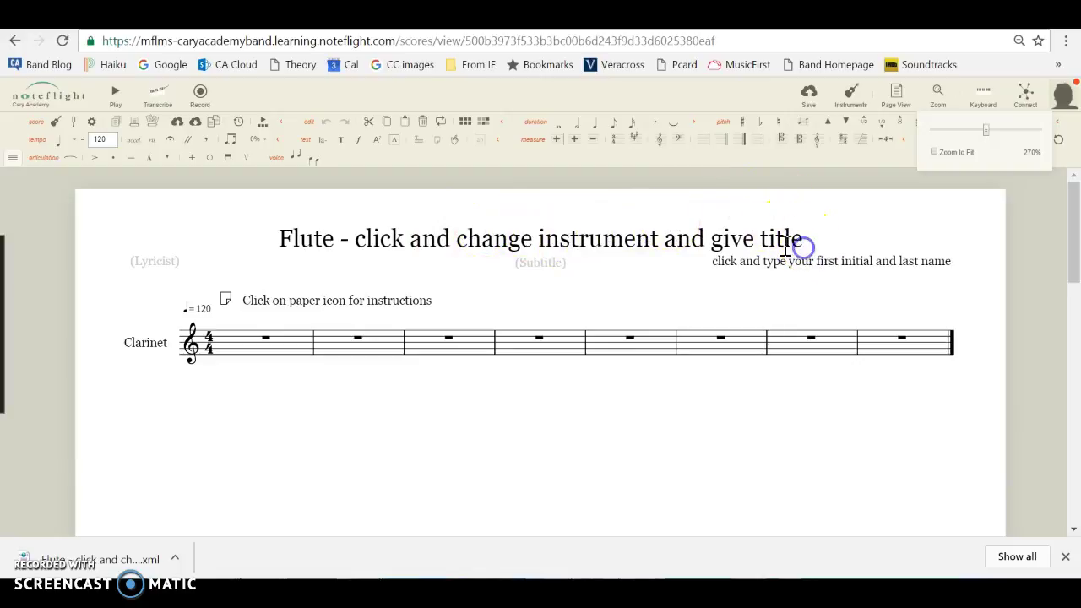
pyautogui.click(523, 244)
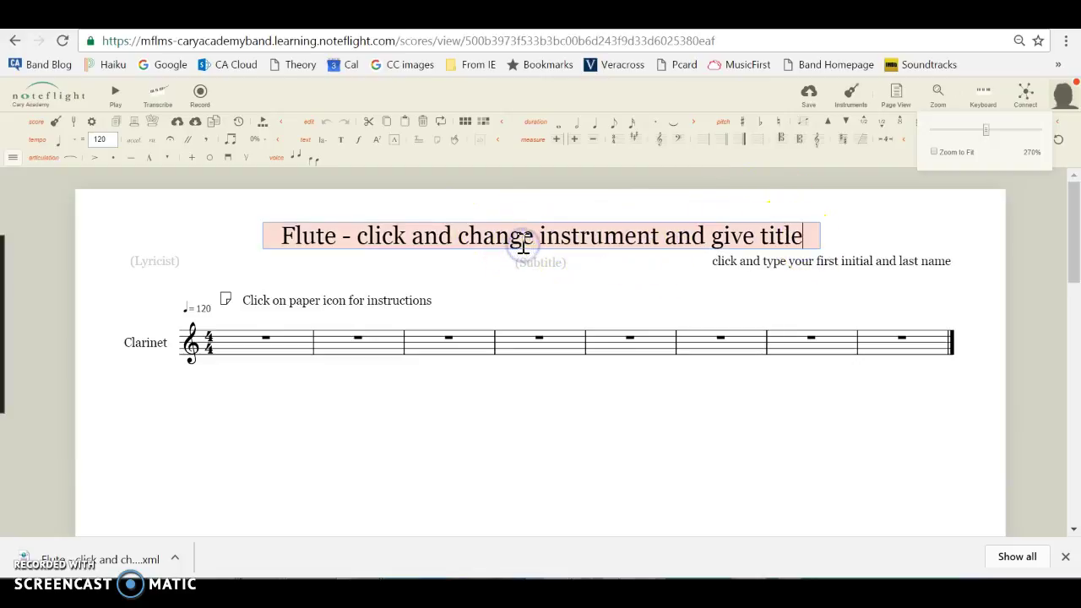
pyautogui.click(472, 233)
pyautogui.click(398, 237)
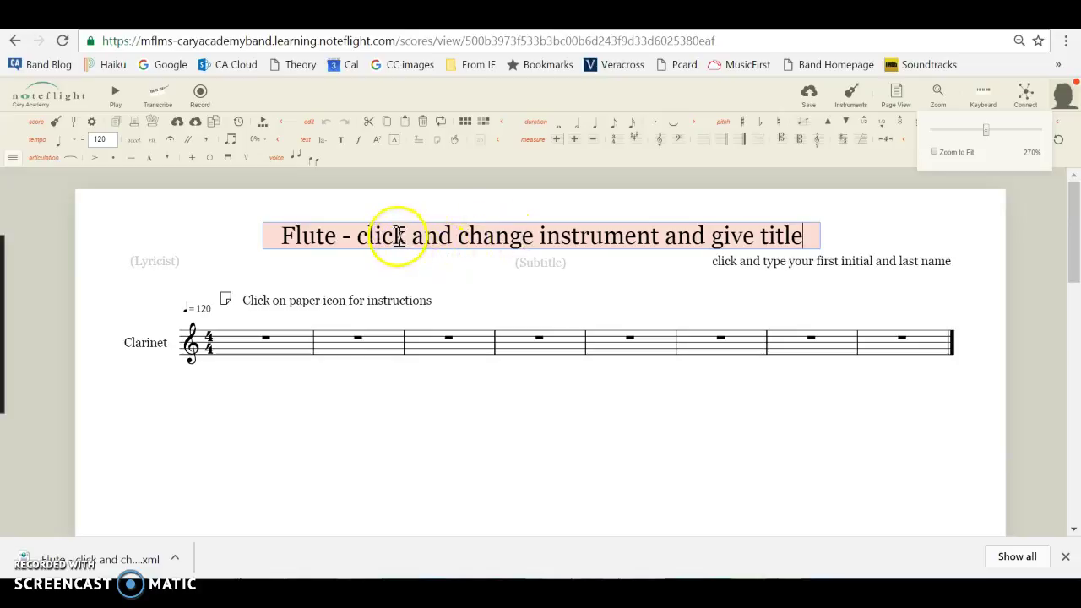
# Step: Try to open the instructions note attached above the first measure
pyautogui.click(226, 301)
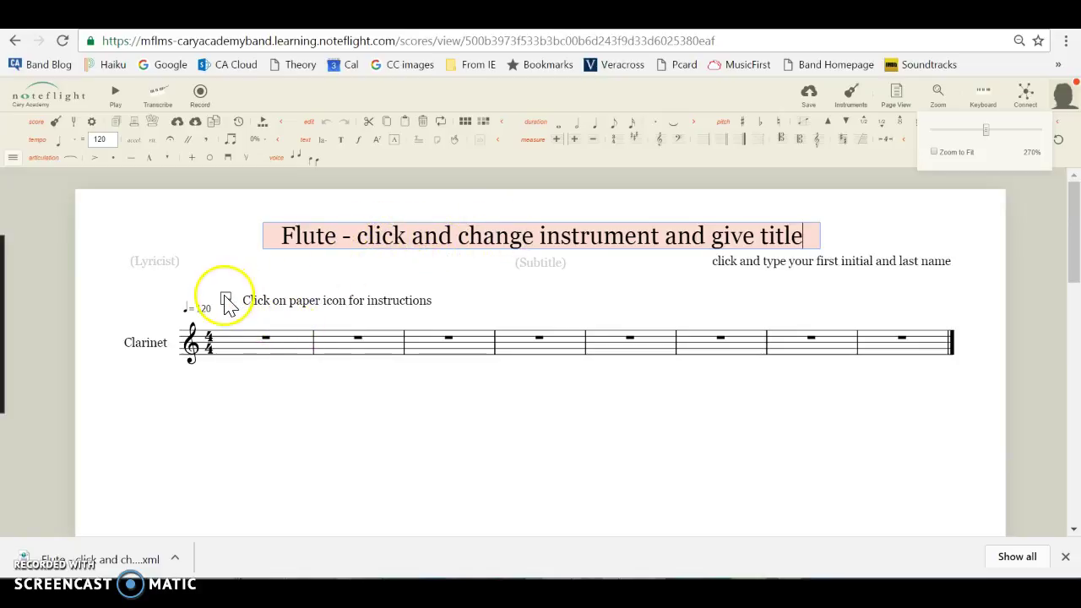
pyautogui.click(230, 309)
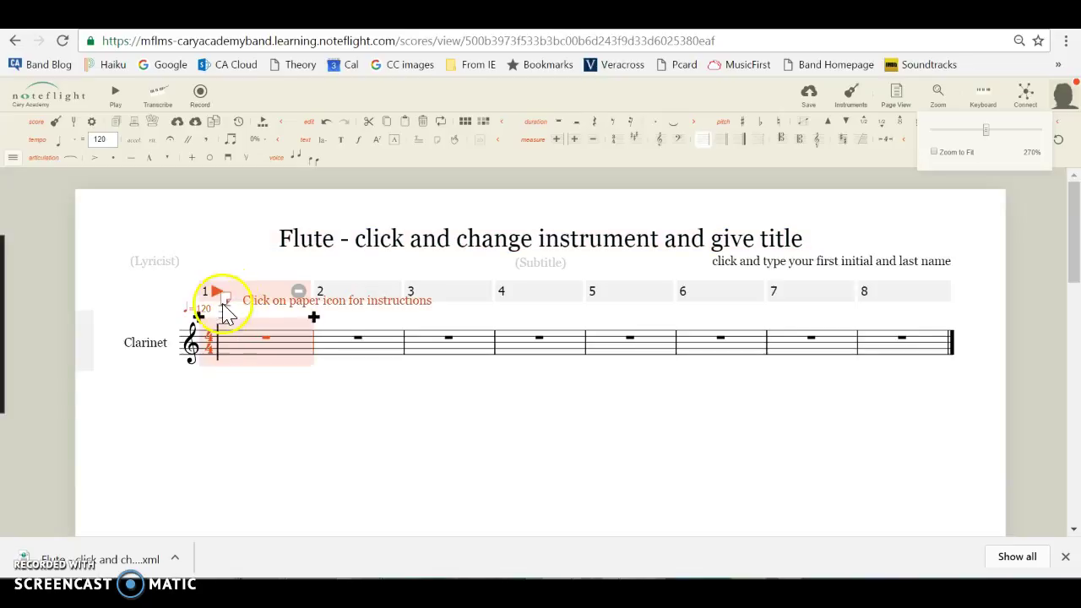
pyautogui.click(226, 309)
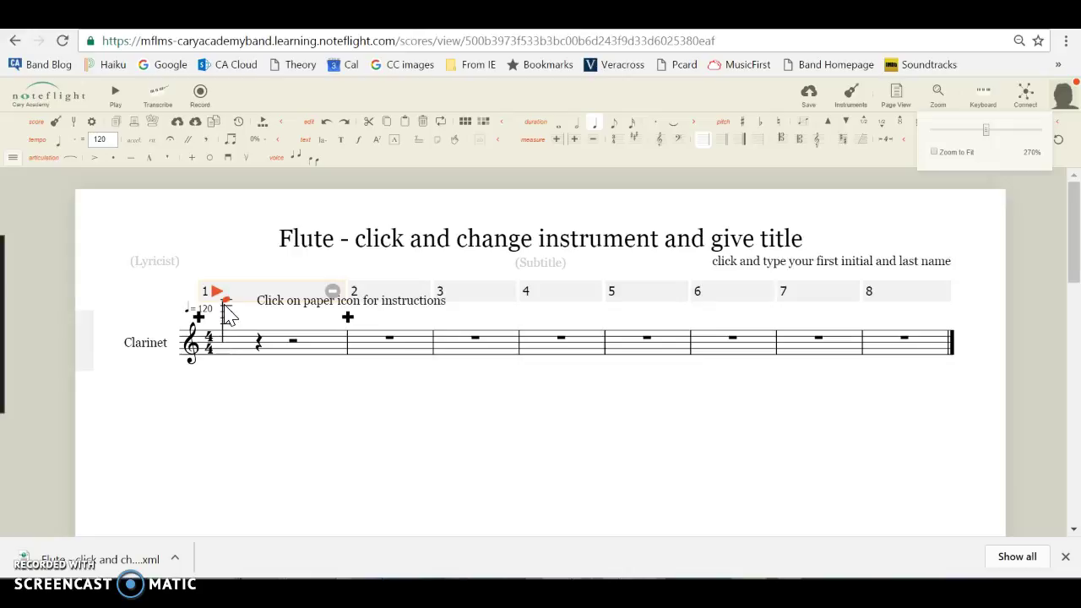
pyautogui.click(227, 306)
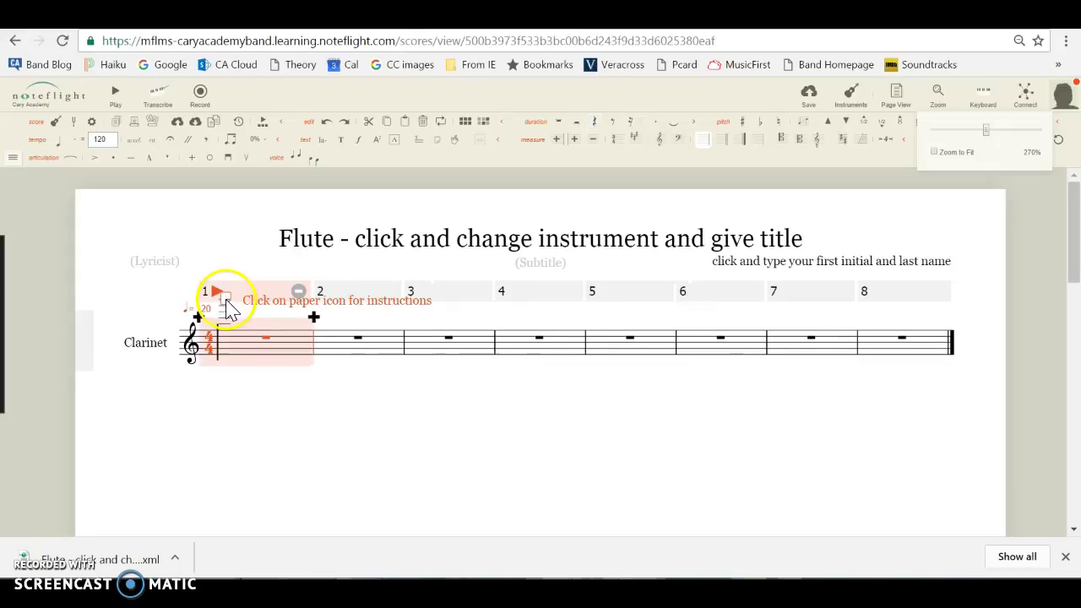
pyautogui.click(227, 306)
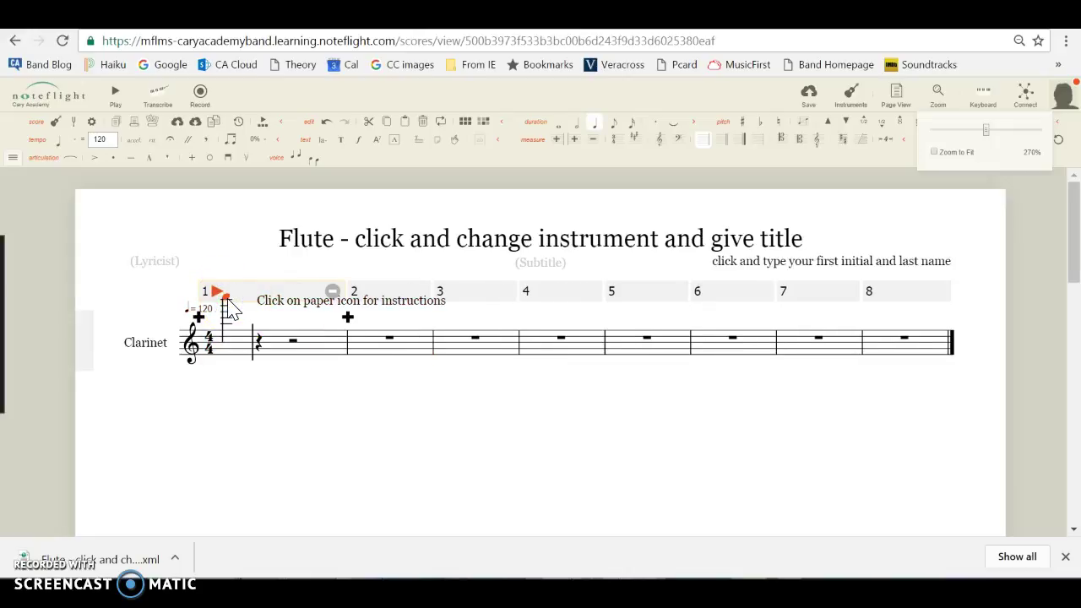
pyautogui.click(232, 309)
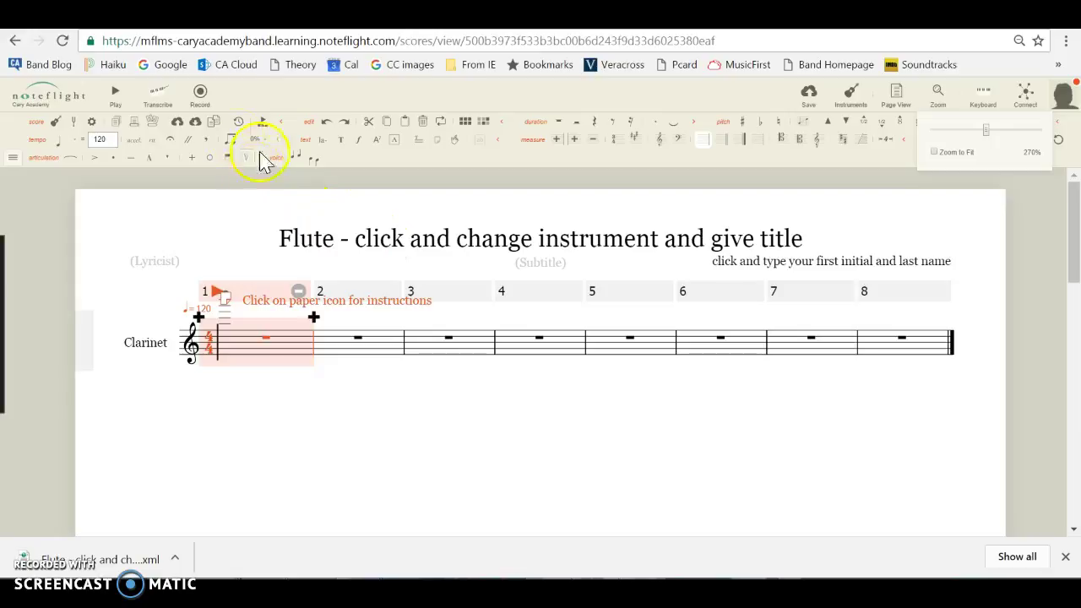
# Step: Turn the score tool group off and on again, and collapse and re-expand it
pyautogui.click(13, 160)
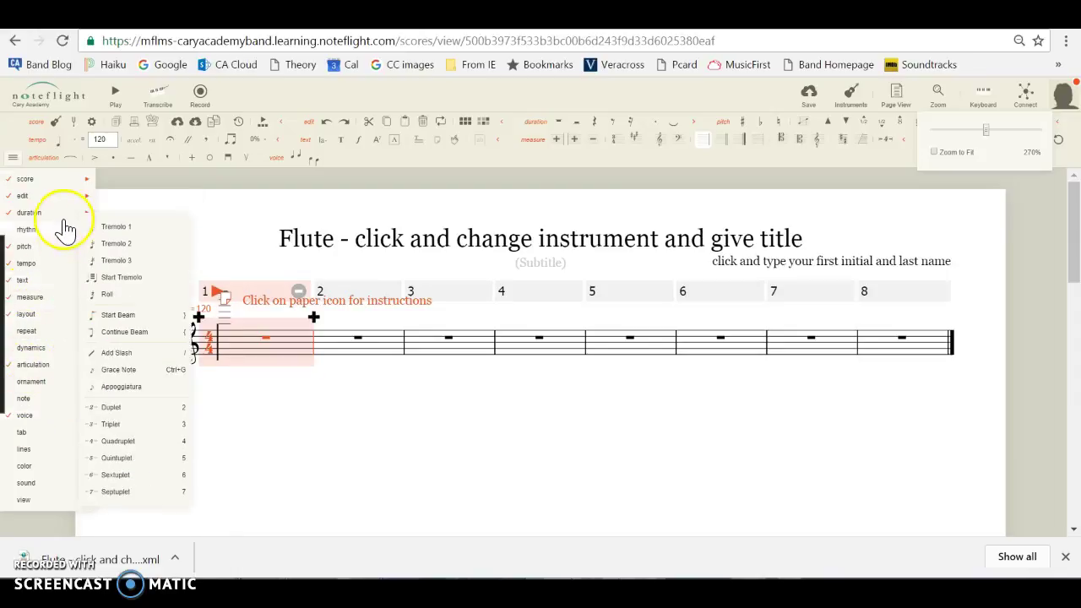
pyautogui.click(29, 183)
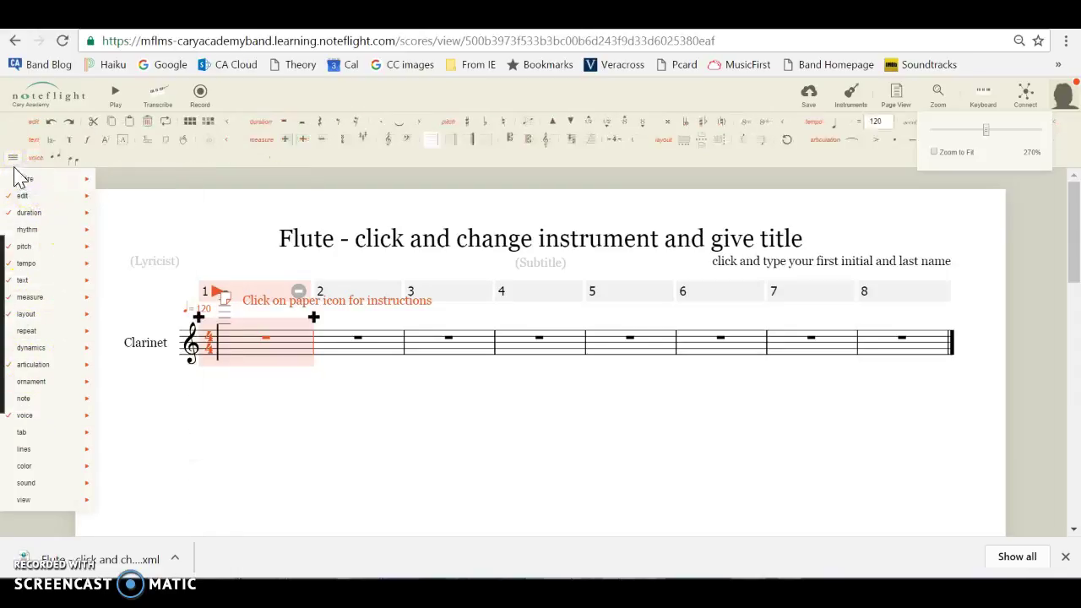
pyautogui.click(13, 159)
pyautogui.click(13, 159)
pyautogui.click(27, 179)
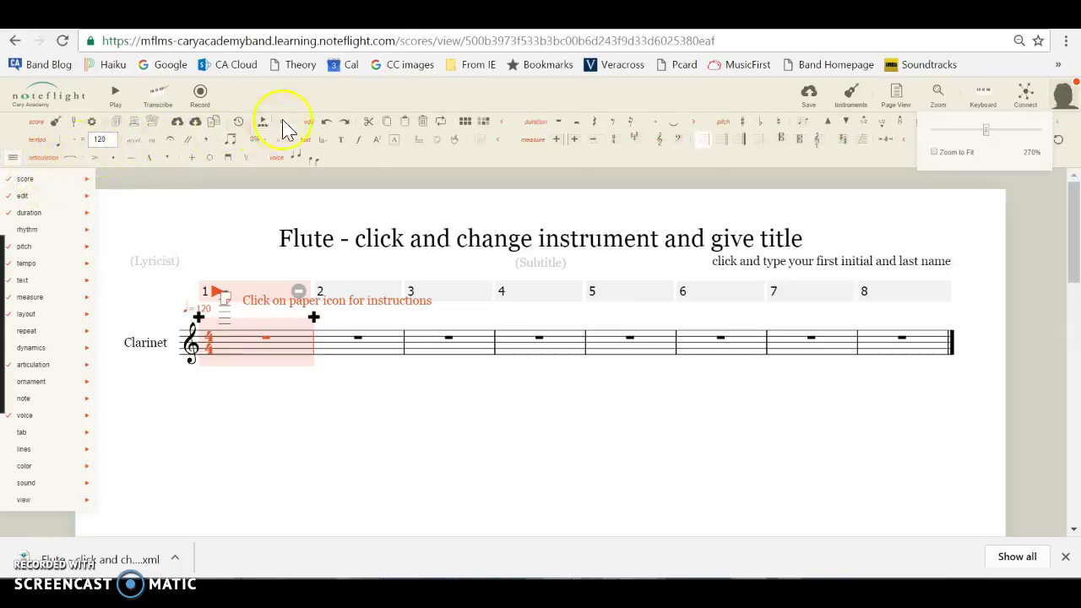
pyautogui.click(280, 127)
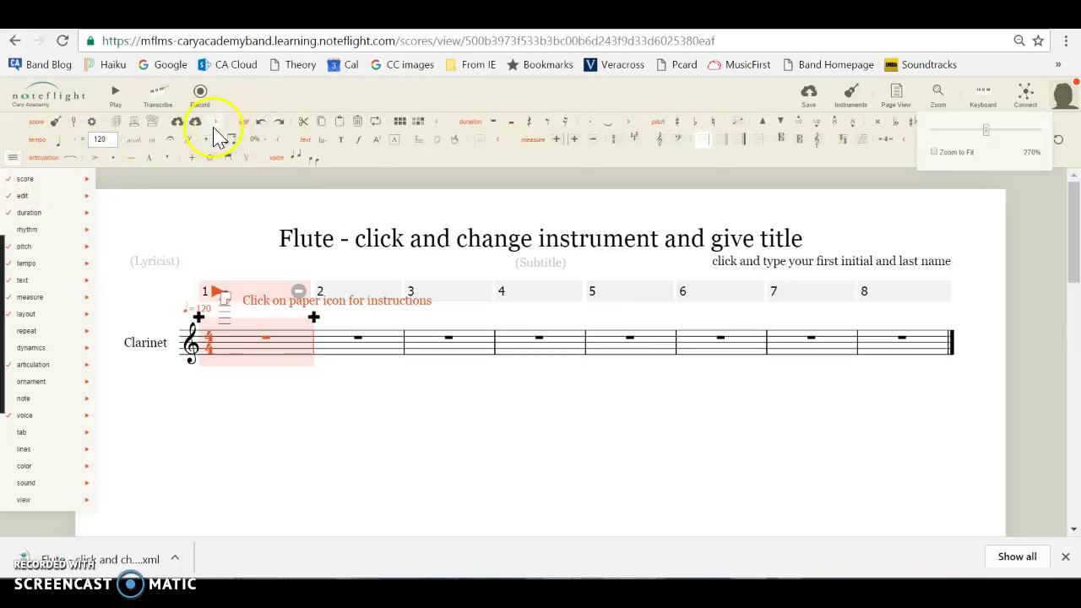
pyautogui.click(217, 128)
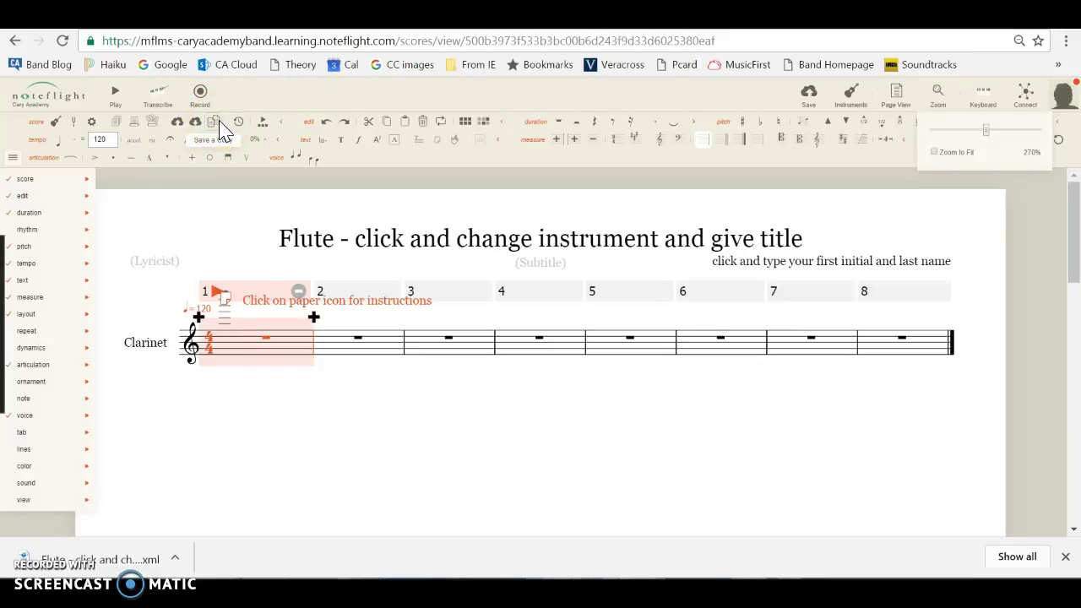
# Step: Save a copy of the score and hide the on-screen piano keyboard in the copy
pyautogui.click(214, 124)
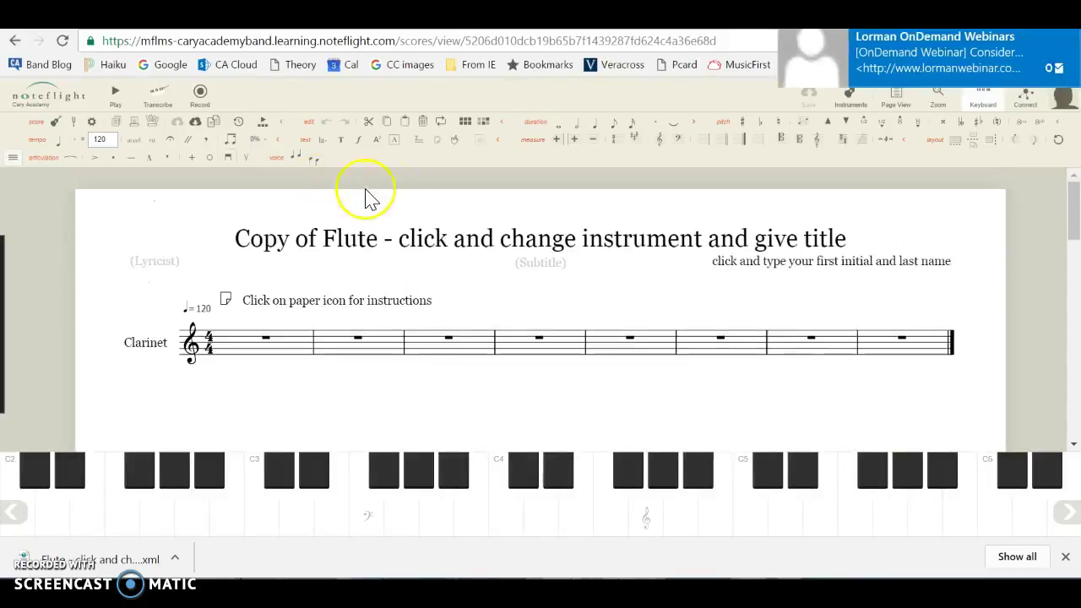
pyautogui.click(1075, 37)
pyautogui.click(986, 104)
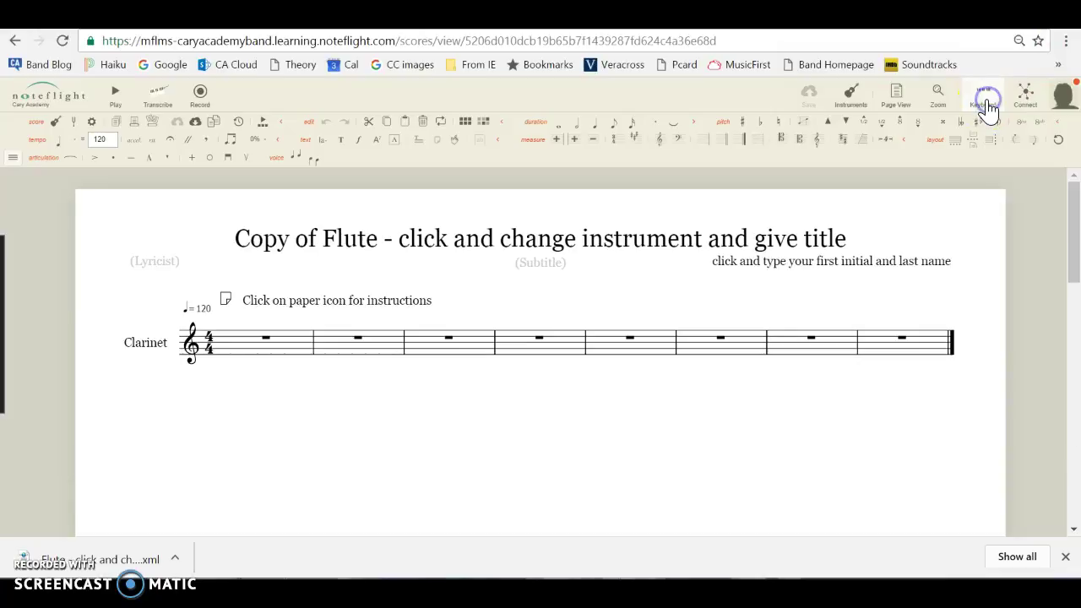
# Step: Replace "Copy of Flute" in the copy's title with "Clarinet"
pyautogui.click(349, 239)
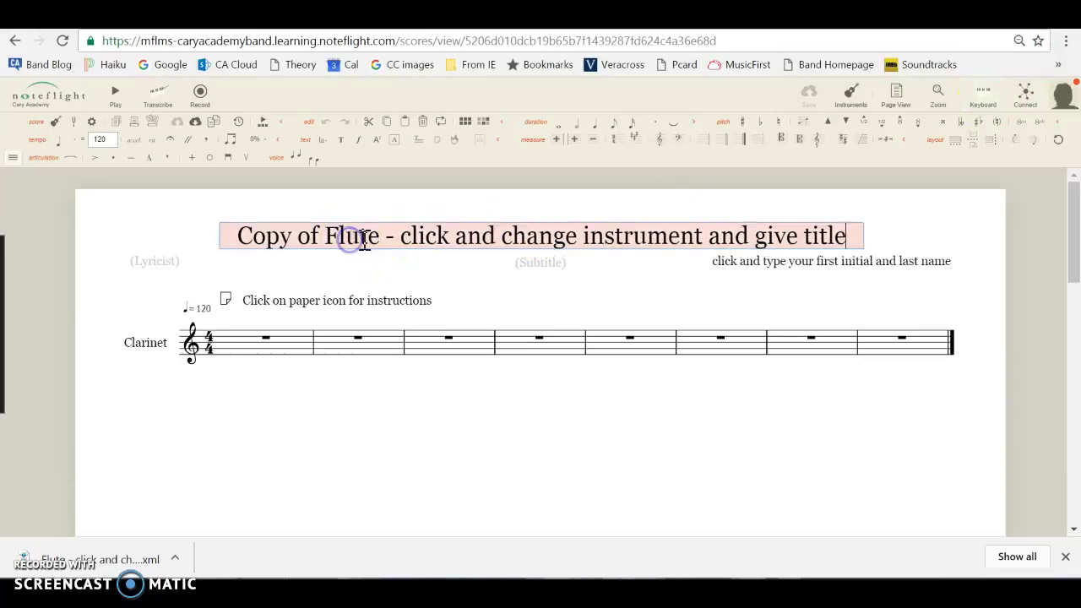
pyautogui.moveTo(372, 237); pyautogui.dragTo(208, 242)
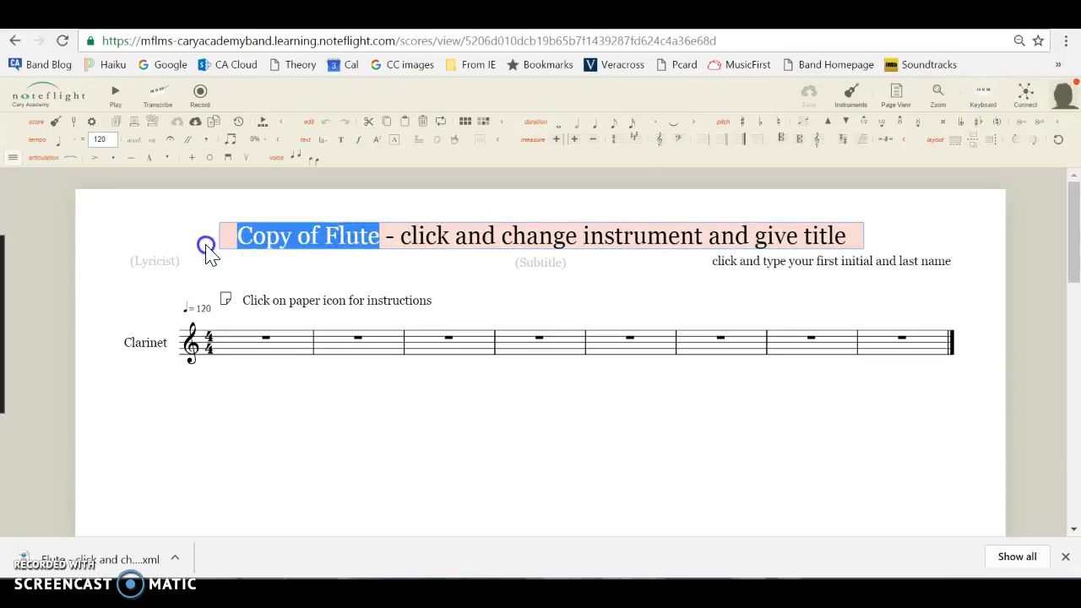
pyautogui.write('Clarinet')
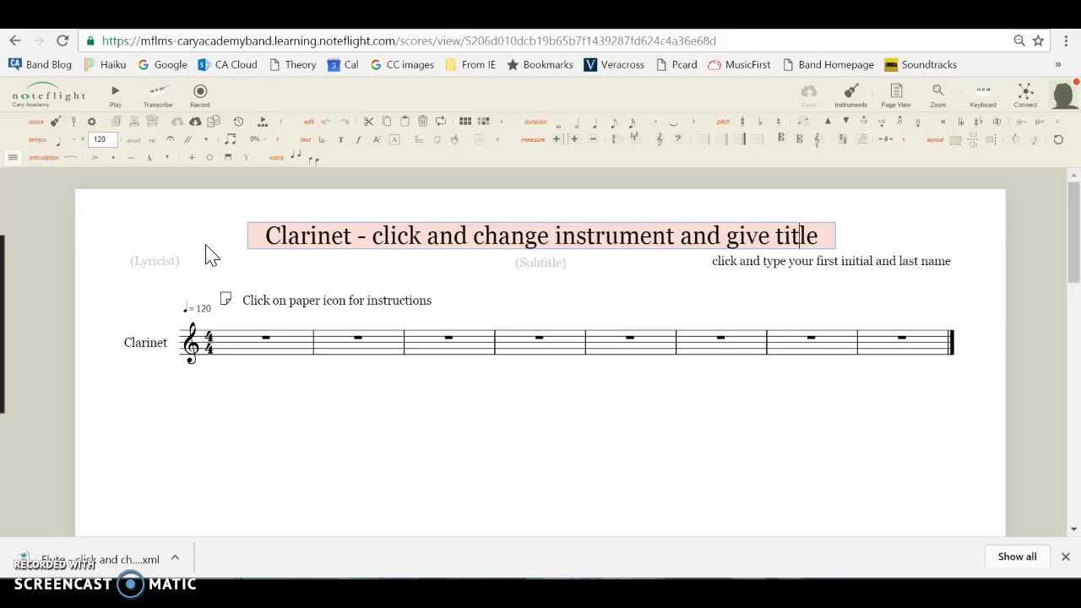
# Step: Replace the placeholder wording after the dash in the title so it reads "Clarinet - ccrazy music"
pyautogui.press('BackSpace')
pyautogui.press('BackSpace')
pyautogui.press('BackSpace')
pyautogui.press('BackSpace')
pyautogui.press('BackSpace')
pyautogui.press('BackSpace')
pyautogui.press('BackSpace')
pyautogui.press('BackSpace')
pyautogui.press('BackSpace')
pyautogui.press('BackSpace')
pyautogui.press('BackSpace')
pyautogui.press('BackSpace')
pyautogui.press('BackSpace')
pyautogui.press('BackSpace')
pyautogui.press('BackSpace')
pyautogui.press('BackSpace')
pyautogui.press('BackSpace')
pyautogui.press('BackSpace')
pyautogui.press('BackSpace')
pyautogui.press('BackSpace')
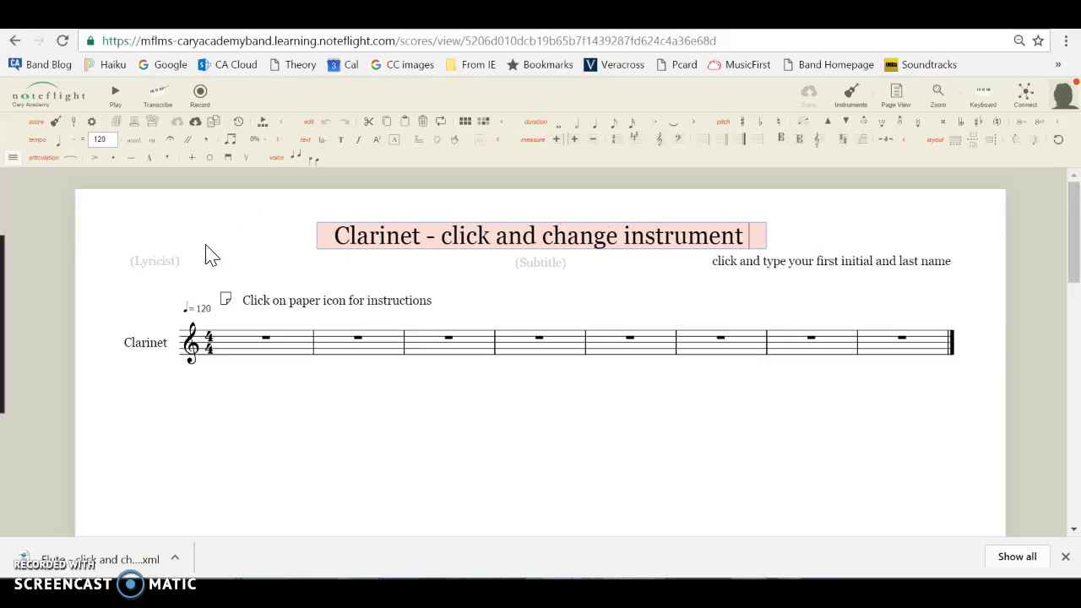
pyautogui.press('BackSpace')
pyautogui.press('BackSpace')
pyautogui.press('BackSpace')
pyautogui.press('BackSpace')
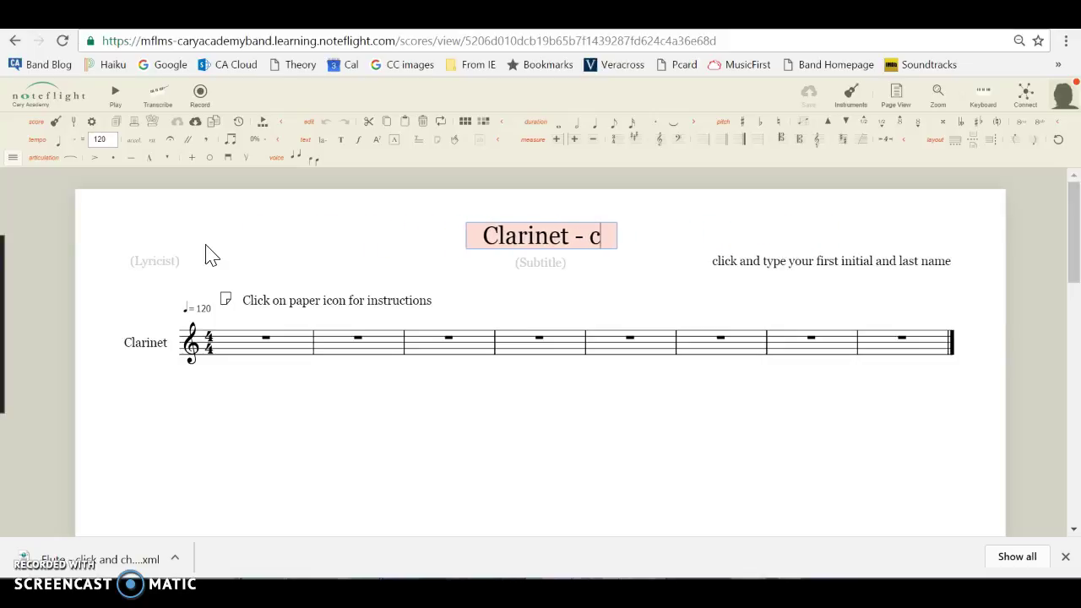
pyautogui.write('crazy music')
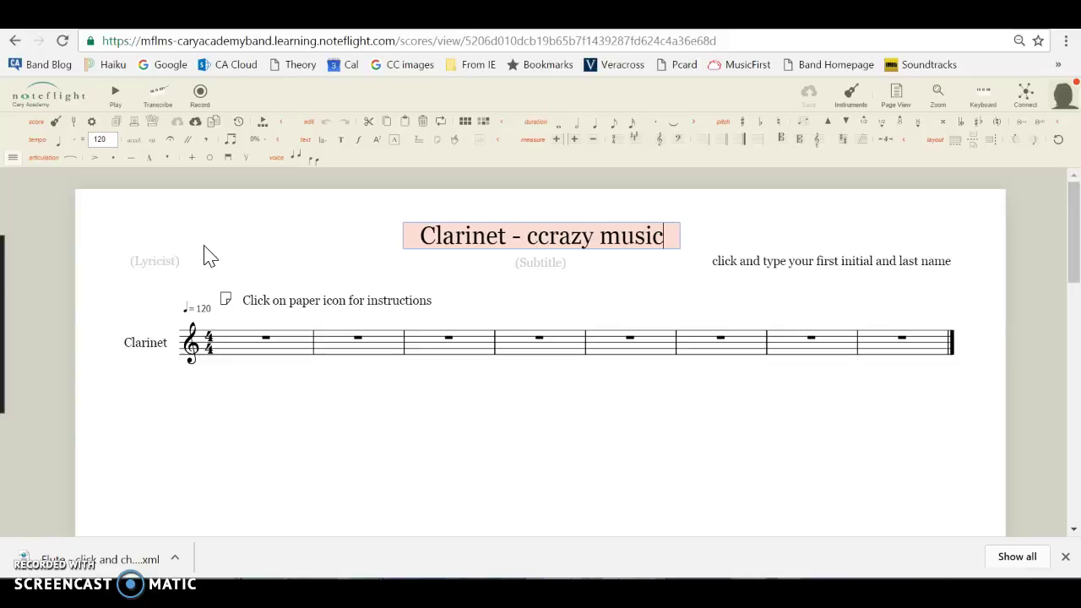
# Step: Replace the placeholder text in the score's composer field with the student's first initial and last name
pyautogui.click(854, 259)
pyautogui.write('egrusg')
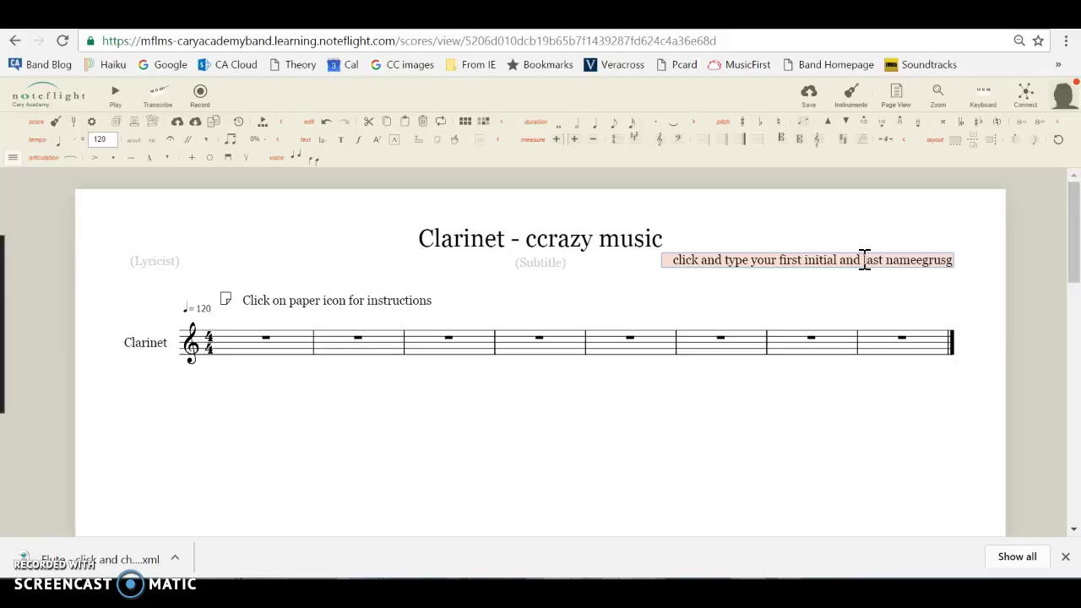
pyautogui.press('BackSpace')
pyautogui.press('BackSpace')
pyautogui.press('BackSpace')
pyautogui.press('BackSpace')
pyautogui.press('BackSpace')
pyautogui.press('BackSpace')
pyautogui.press('BackSpace')
pyautogui.press('BackSpace')
pyautogui.press('BackSpace')
pyautogui.press('BackSpace')
pyautogui.press('BackSpace')
pyautogui.press('BackSpace')
pyautogui.press('BackSpace')
pyautogui.press('BackSpace')
pyautogui.press('BackSpace')
pyautogui.press('BackSpace')
pyautogui.press('BackSpace')
pyautogui.press('BackSpace')
pyautogui.press('BackSpace')
pyautogui.press('BackSpace')
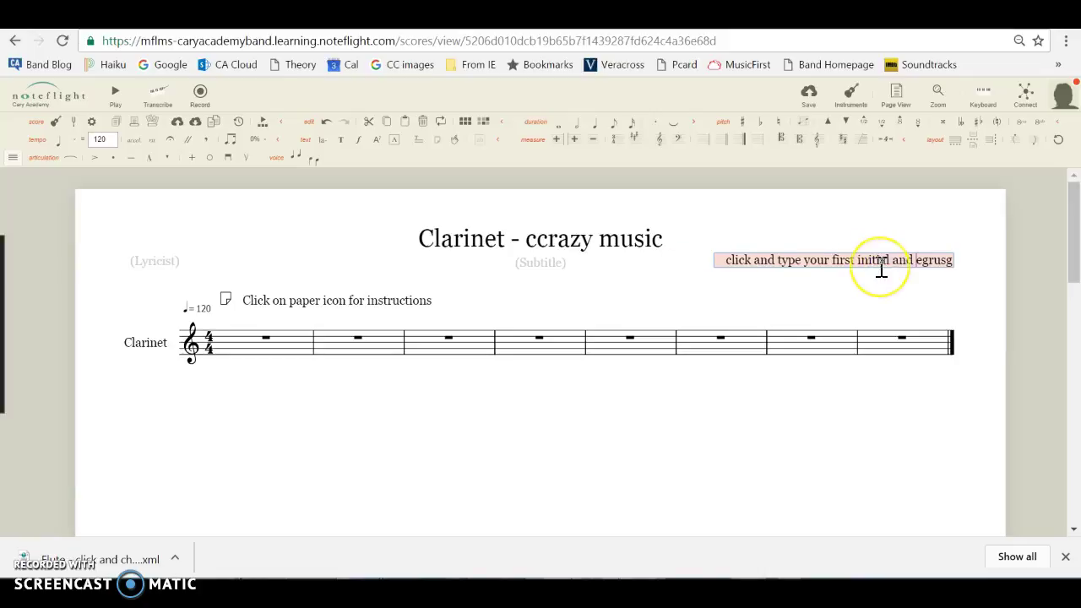
pyautogui.press('BackSpace')
pyautogui.press('BackSpace')
pyautogui.press('BackSpace')
pyautogui.press('BackSpace')
pyautogui.press('BackSpace')
pyautogui.press('BackSpace')
pyautogui.press('BackSpace')
pyautogui.press('BackSpace')
pyautogui.click(879, 277)
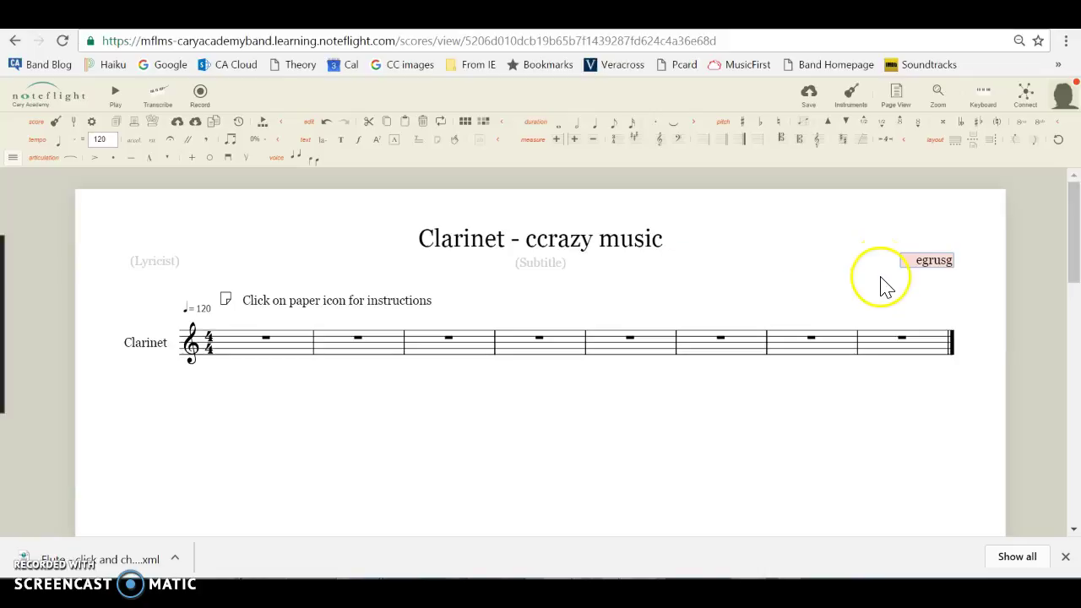
pyautogui.moveTo(882, 281); pyautogui.dragTo(949, 261)
pyautogui.click(634, 461)
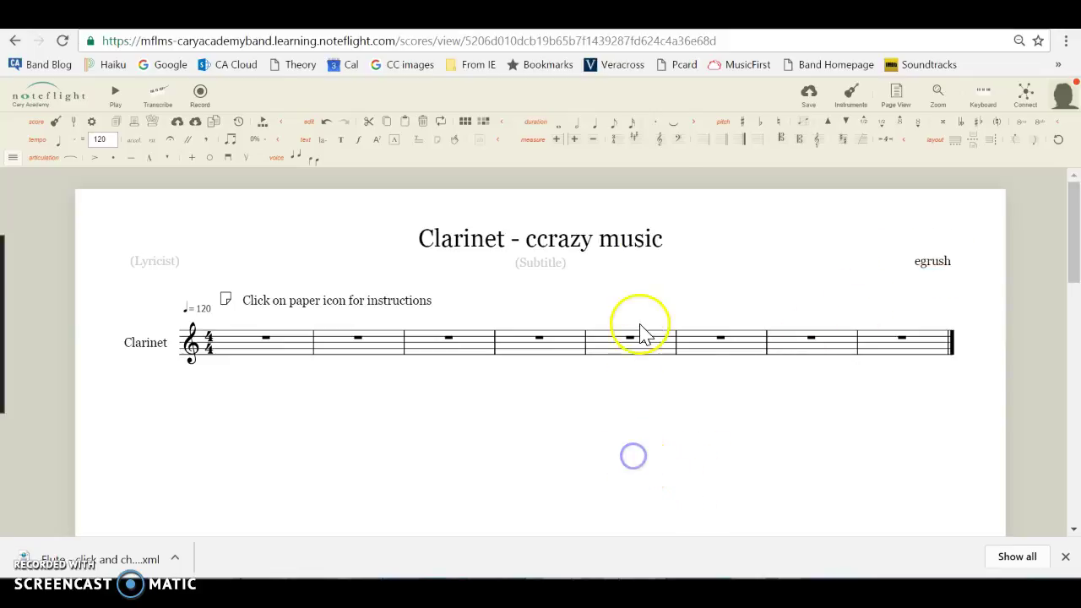
# Step: Save the score and open the instruction note above the first measure, returning to its first item
pyautogui.click(810, 98)
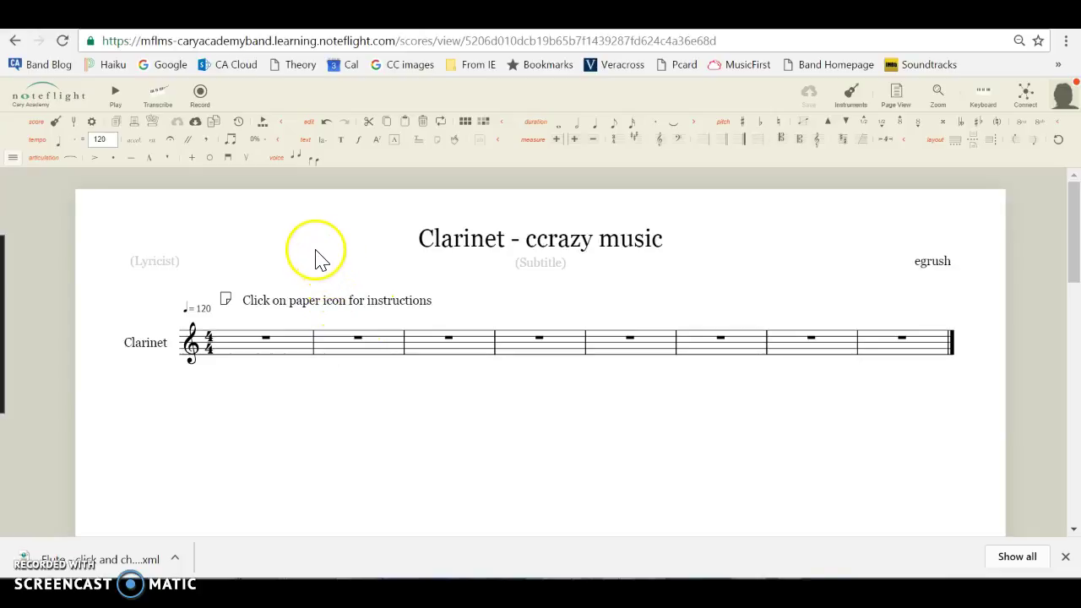
pyautogui.click(225, 298)
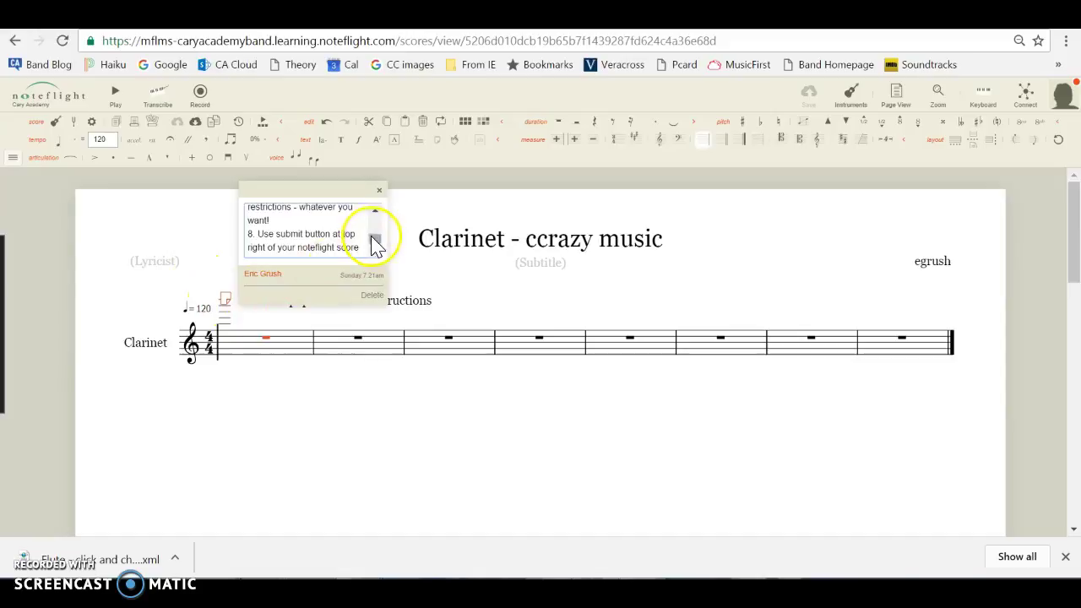
pyautogui.click(376, 211)
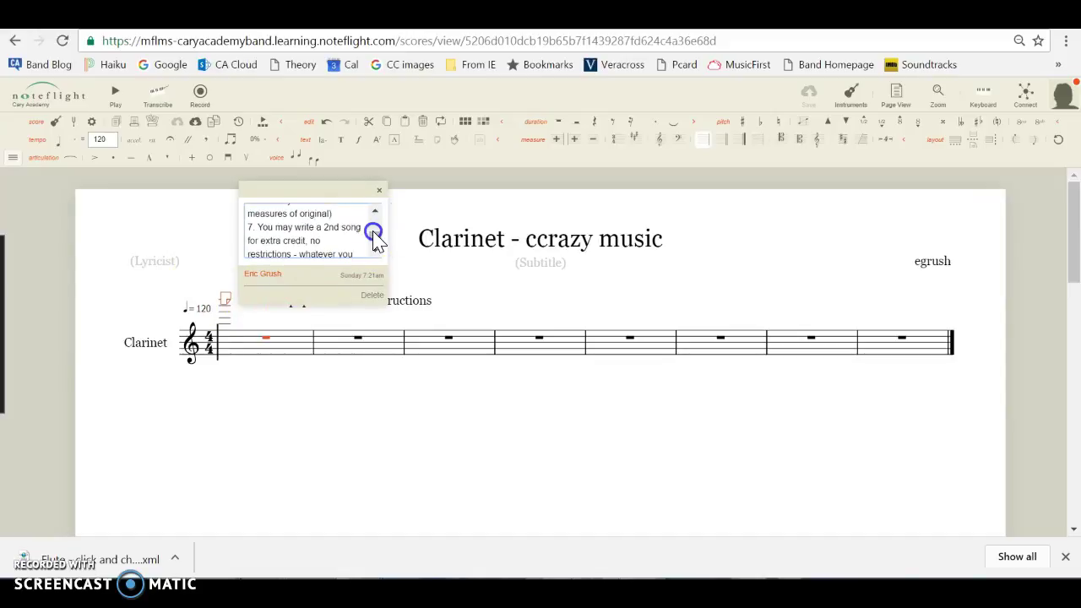
pyautogui.scroll(1, 374, 236)
pyautogui.moveTo(378, 241); pyautogui.dragTo(380, 230)
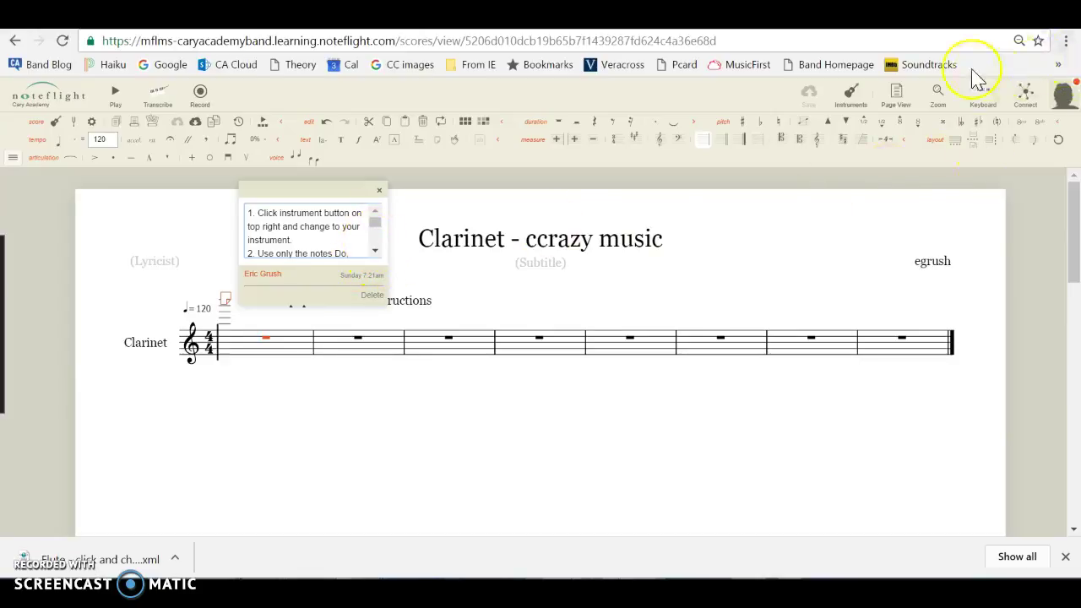
# Step: Edit the score's instrument, browse the woodwind and brass groups, and confirm Clarinet from the woodwinds
pyautogui.click(853, 98)
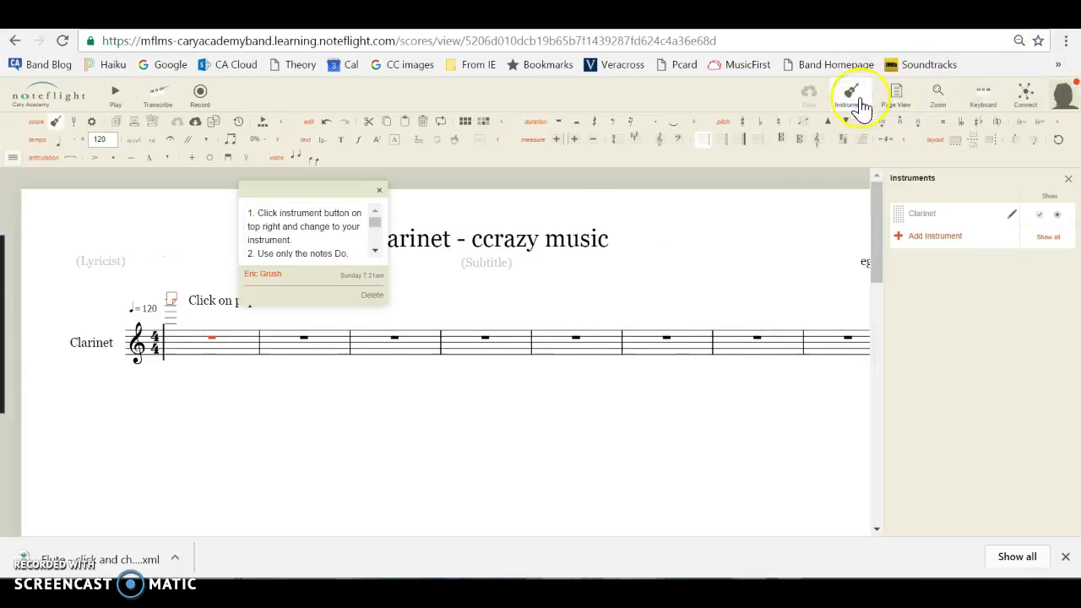
pyautogui.click(1013, 216)
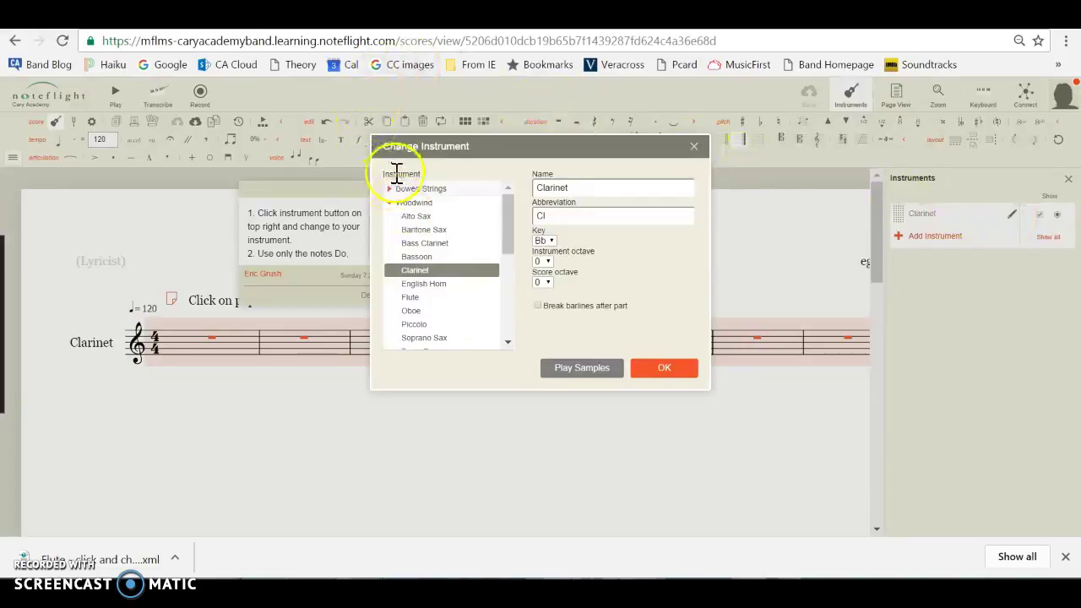
pyautogui.click(389, 204)
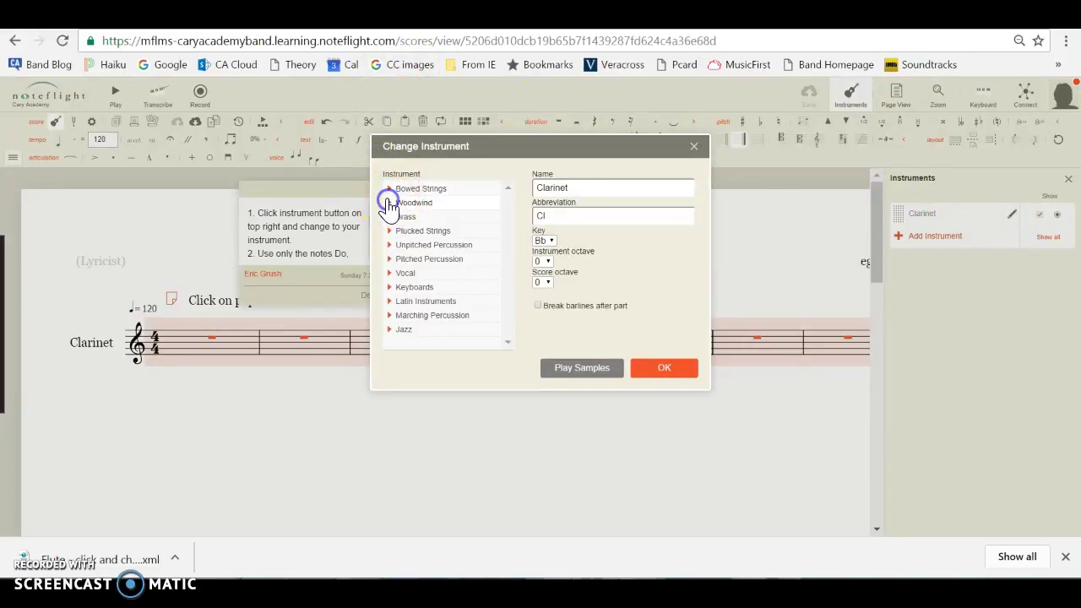
pyautogui.click(400, 219)
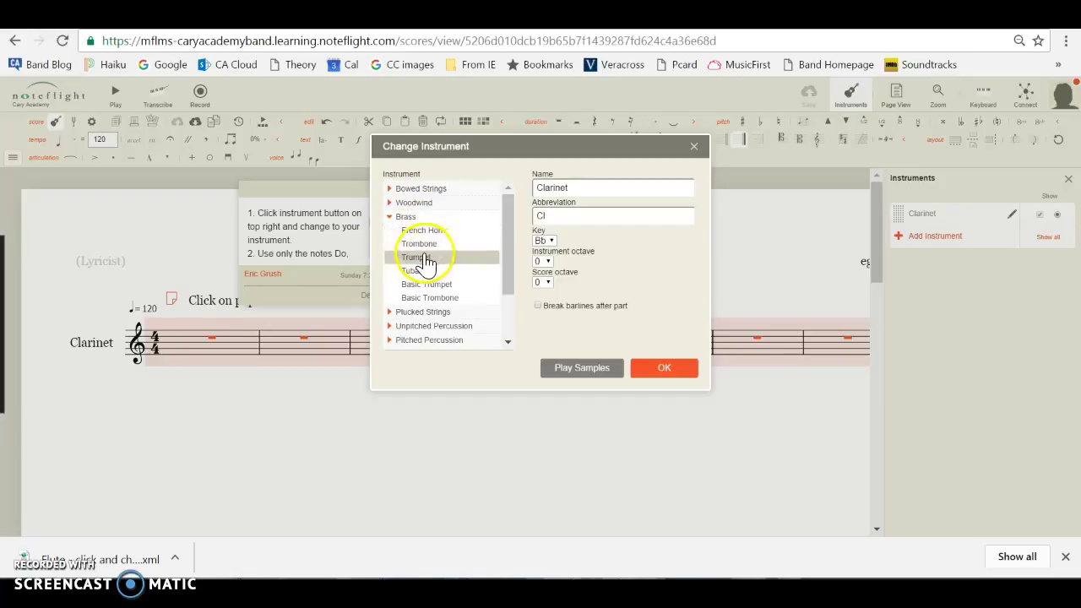
pyautogui.click(410, 203)
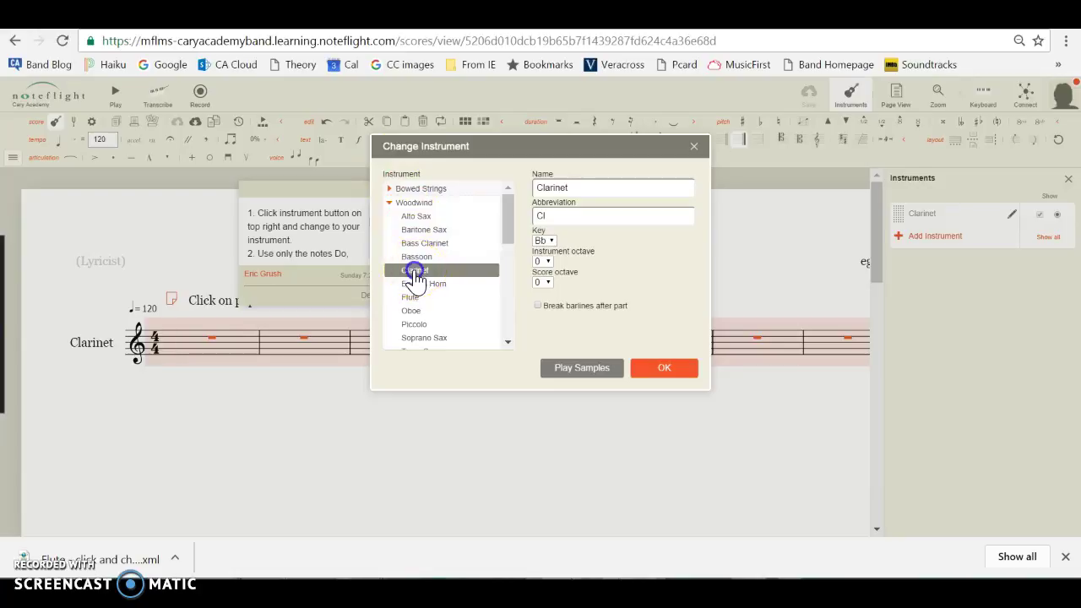
pyautogui.click(655, 373)
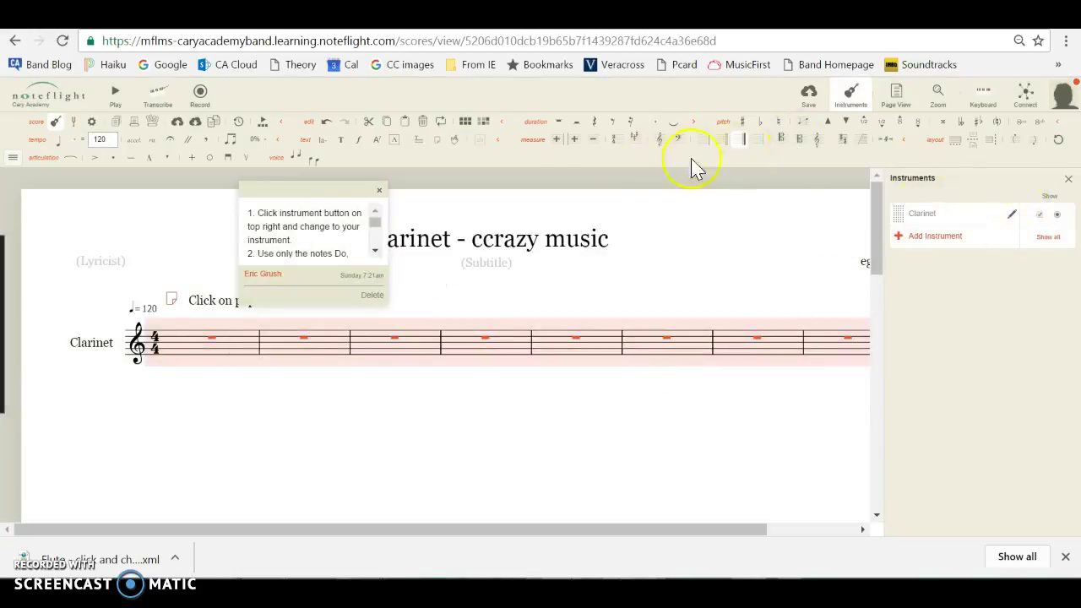
# Step: Read instruction items 2 and 3 and enter a whole note on G in measure 1
pyautogui.scroll(-2, 376, 254)
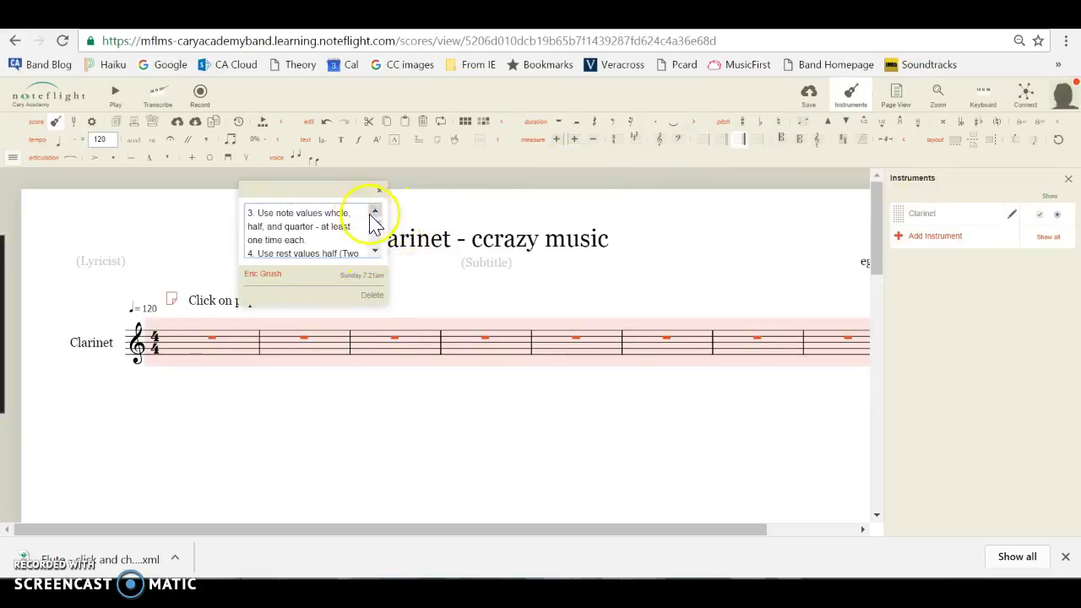
pyautogui.scroll(2, 375, 213)
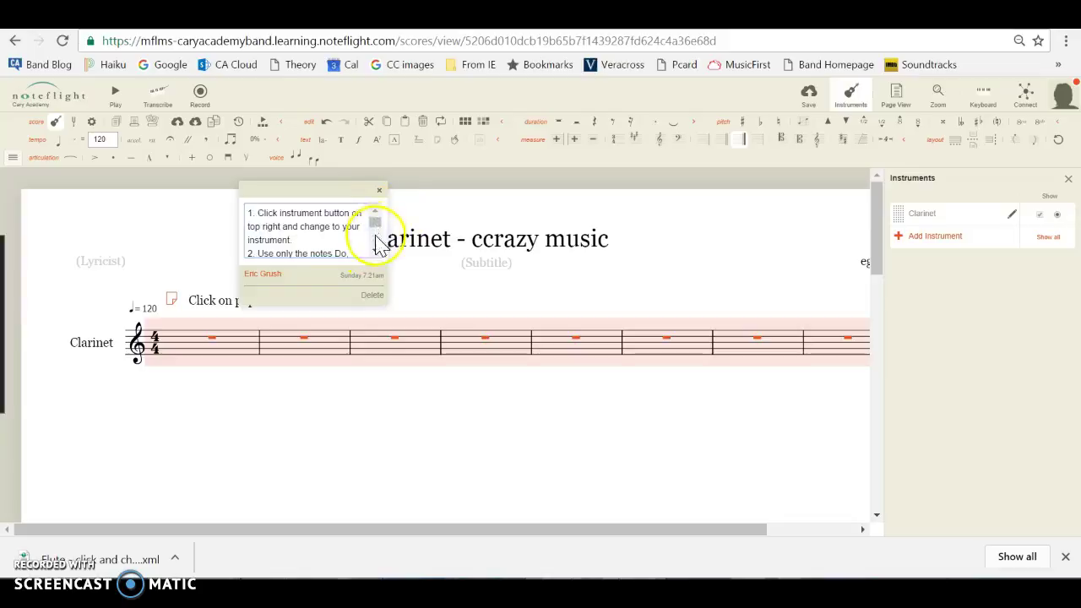
pyautogui.click(377, 251)
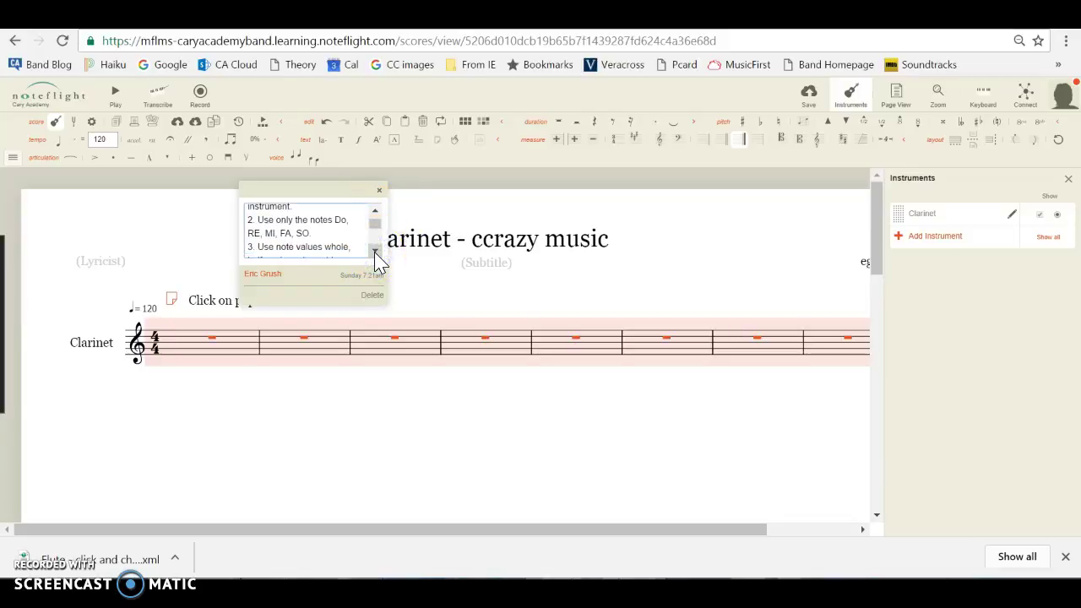
pyautogui.click(376, 253)
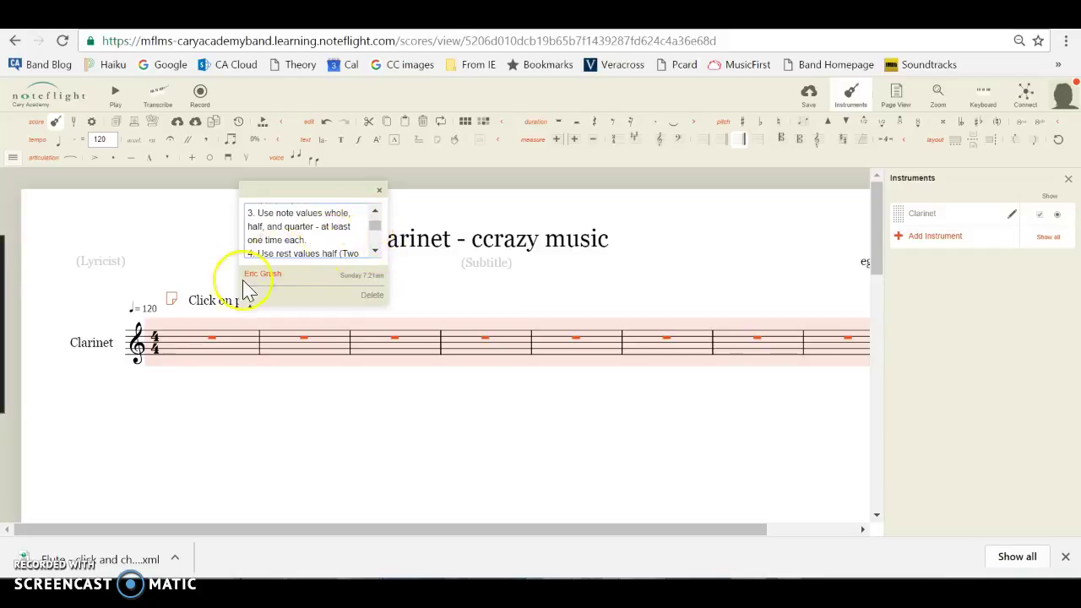
pyautogui.click(199, 351)
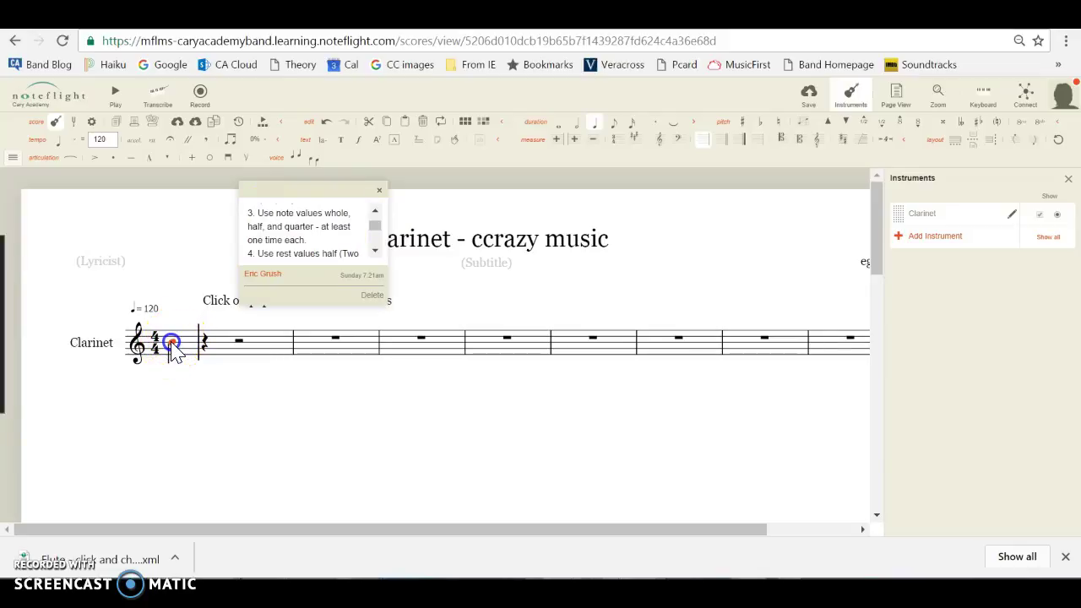
pyautogui.click(178, 346)
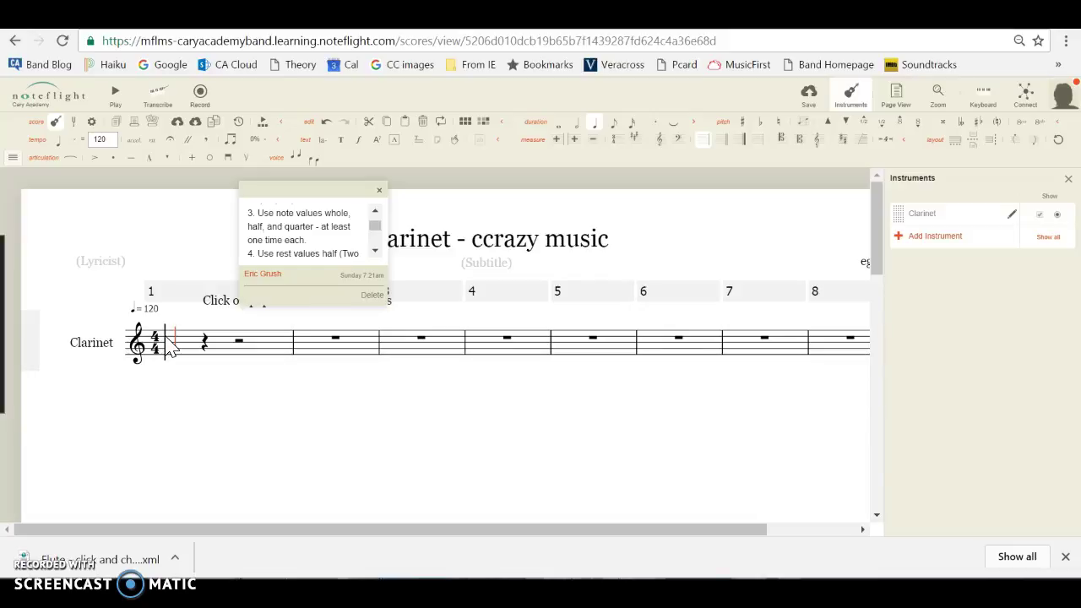
pyautogui.click(168, 342)
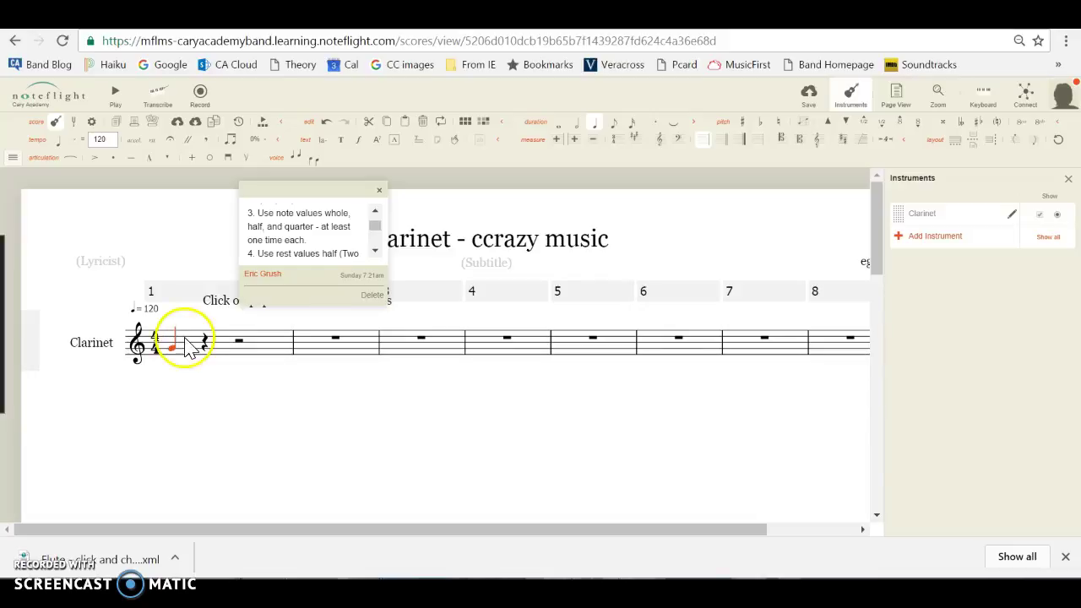
pyautogui.click(575, 125)
pyautogui.click(557, 125)
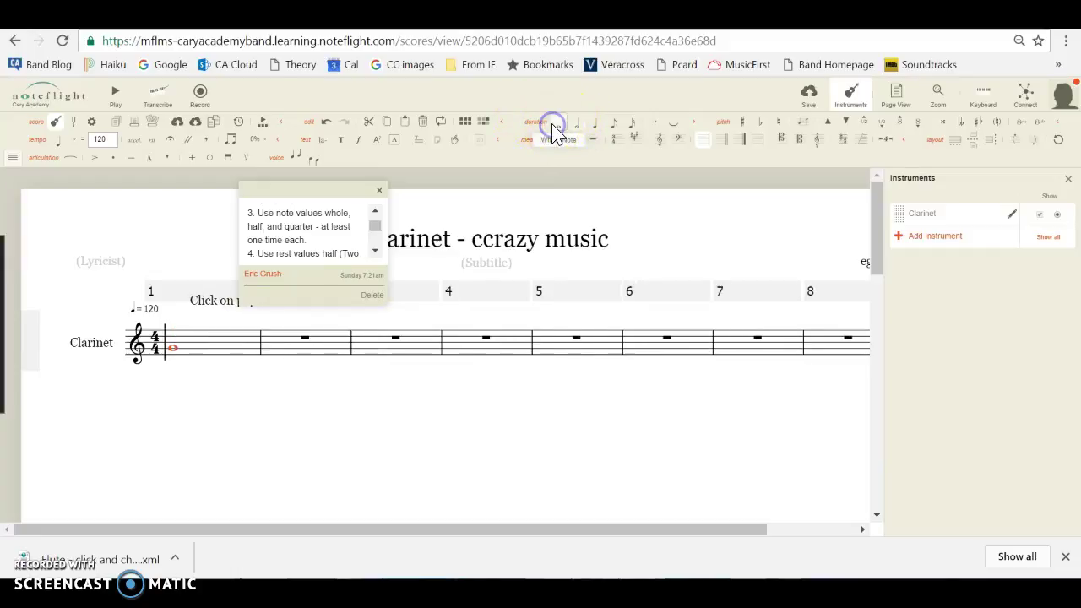
# Step: Enter quarter notes F, D and E in measure 2 and play the score from measure 1
pyautogui.click(285, 341)
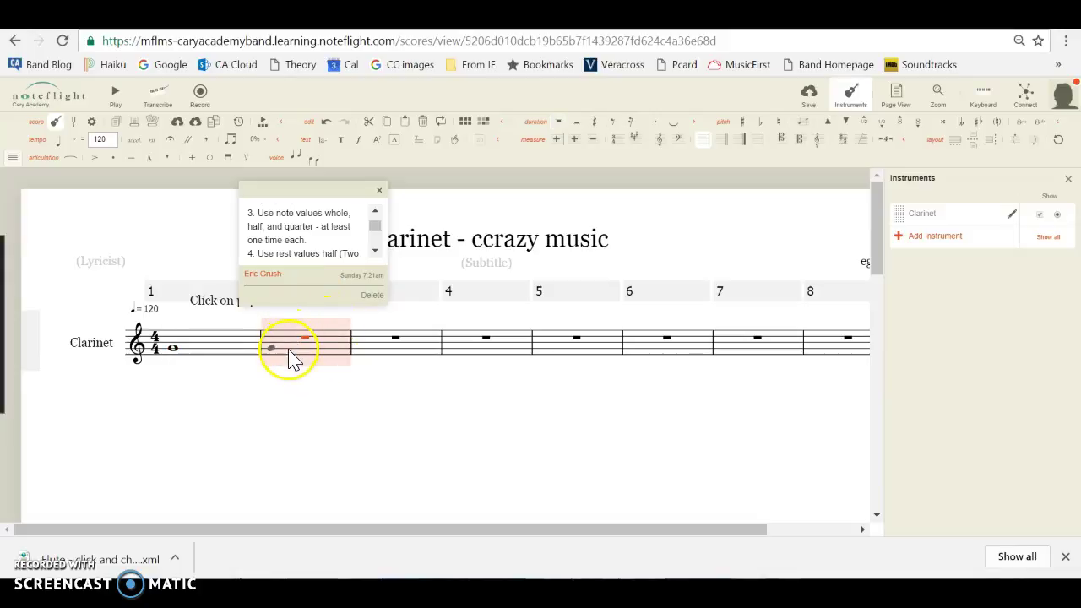
pyautogui.click(274, 353)
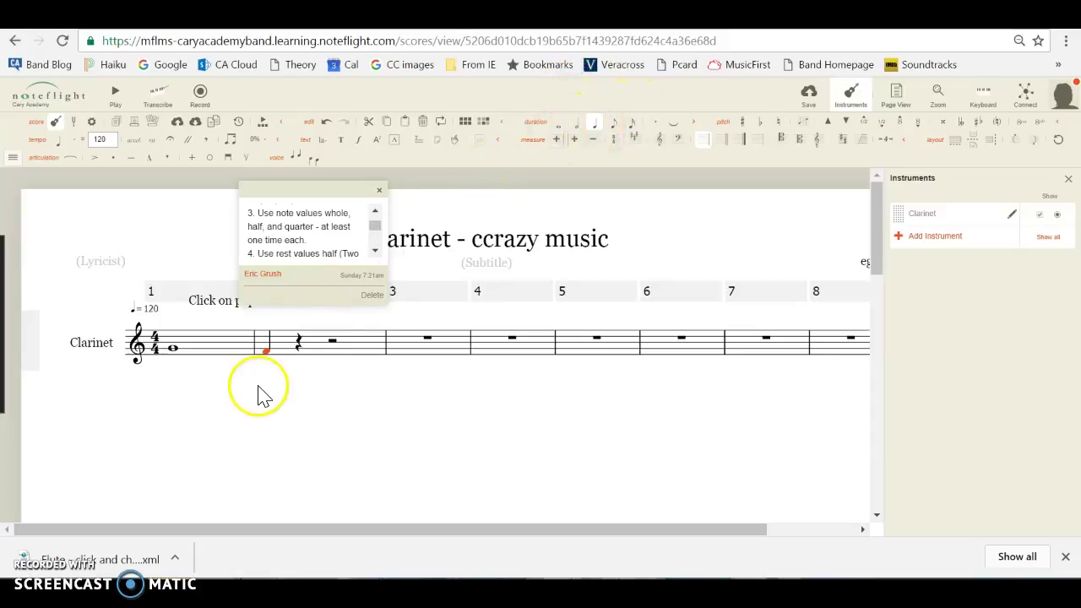
pyautogui.click(299, 359)
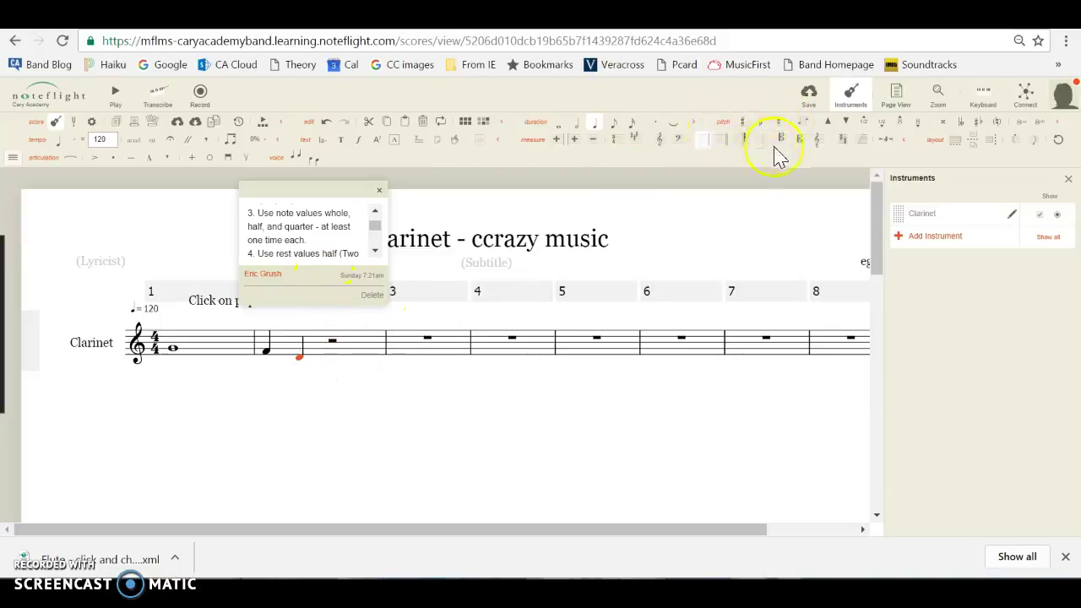
pyautogui.click(331, 345)
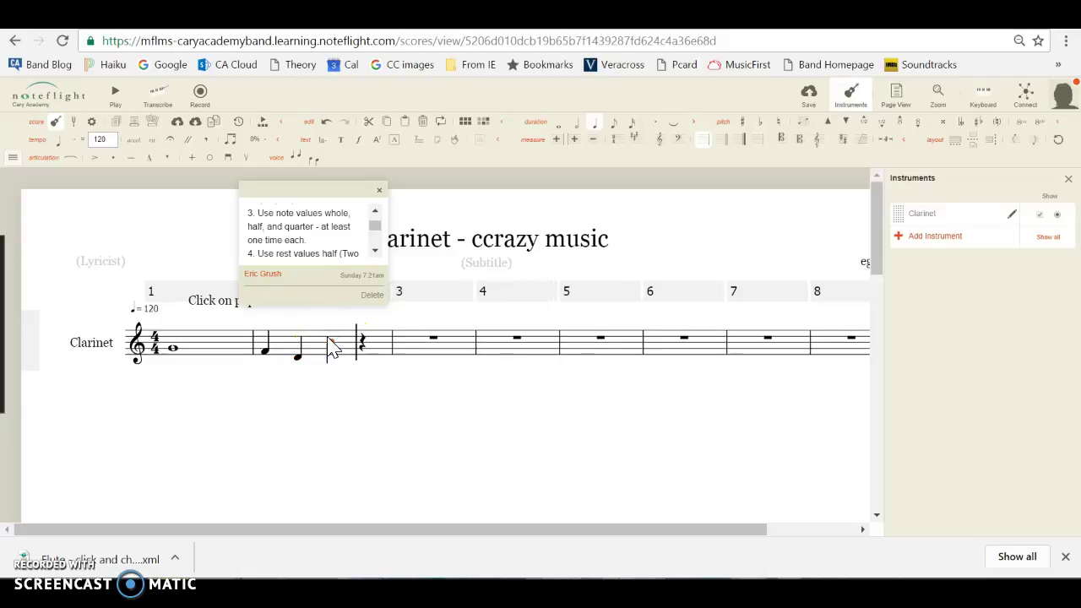
pyautogui.click(318, 357)
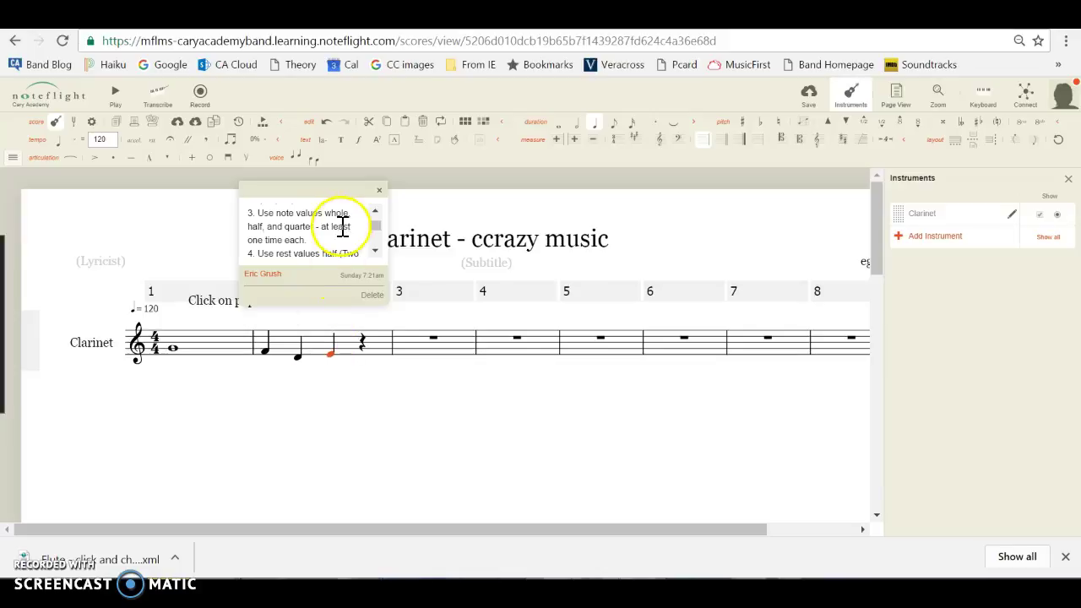
pyautogui.click(193, 292)
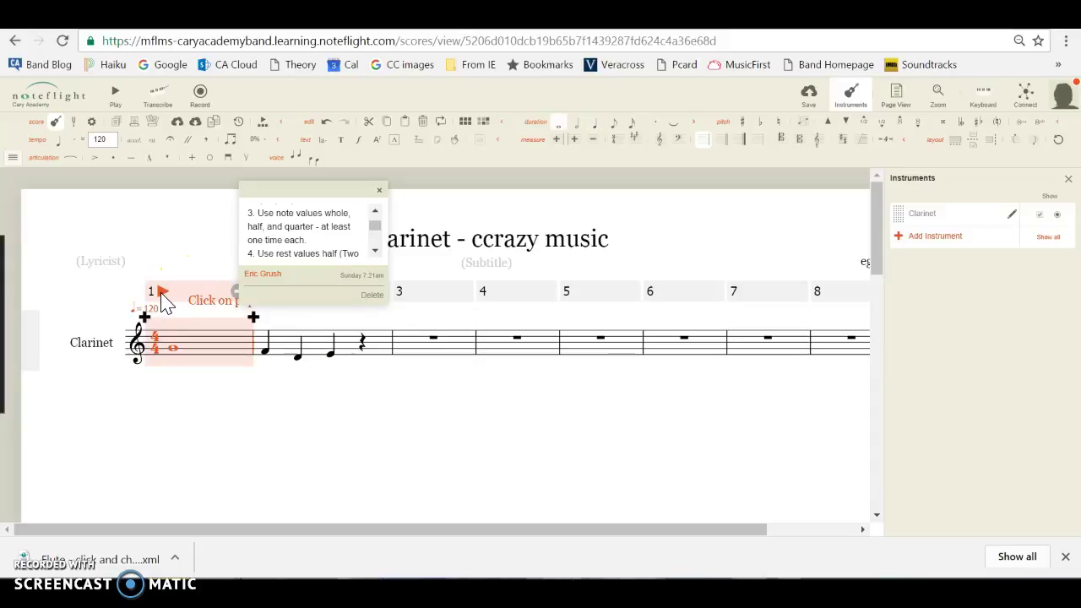
pyautogui.click(163, 293)
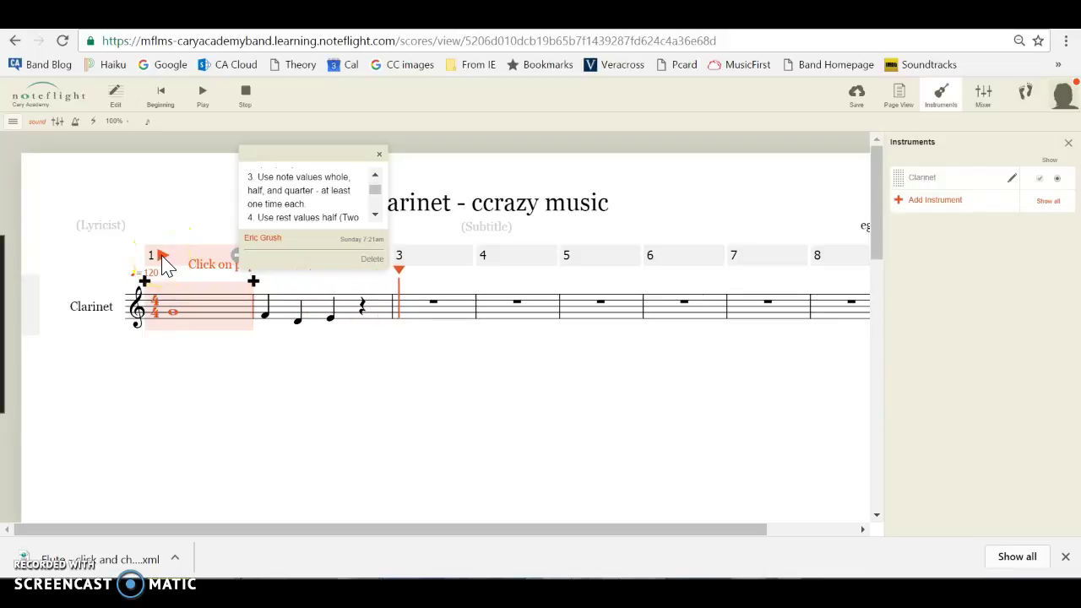
# Step: Read items 4 and 5 in the instruction note and close the instrument list
pyautogui.click(376, 217)
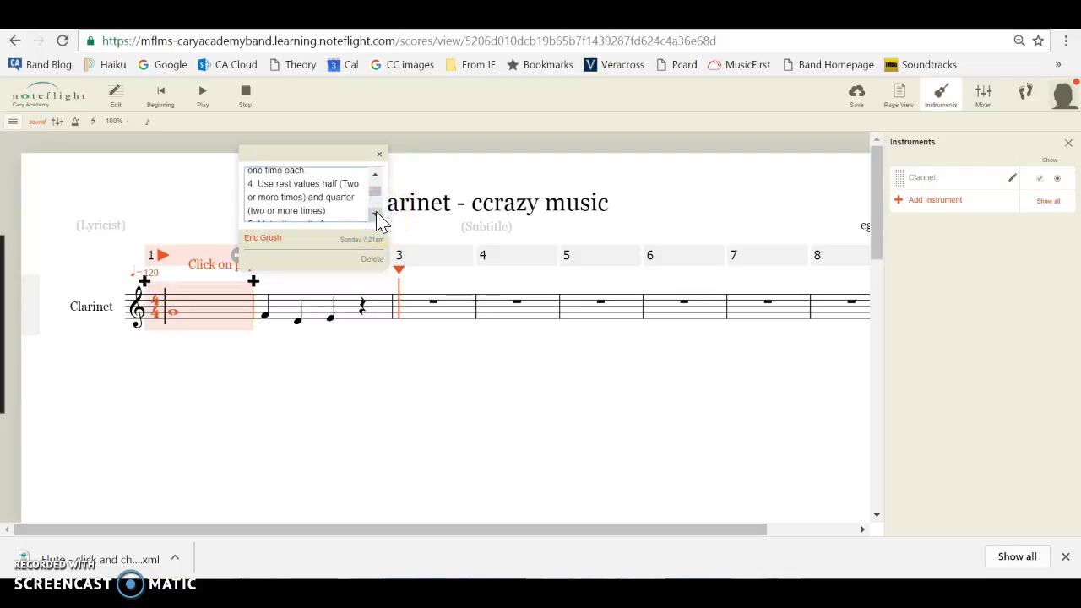
pyautogui.click(377, 217)
pyautogui.click(376, 217)
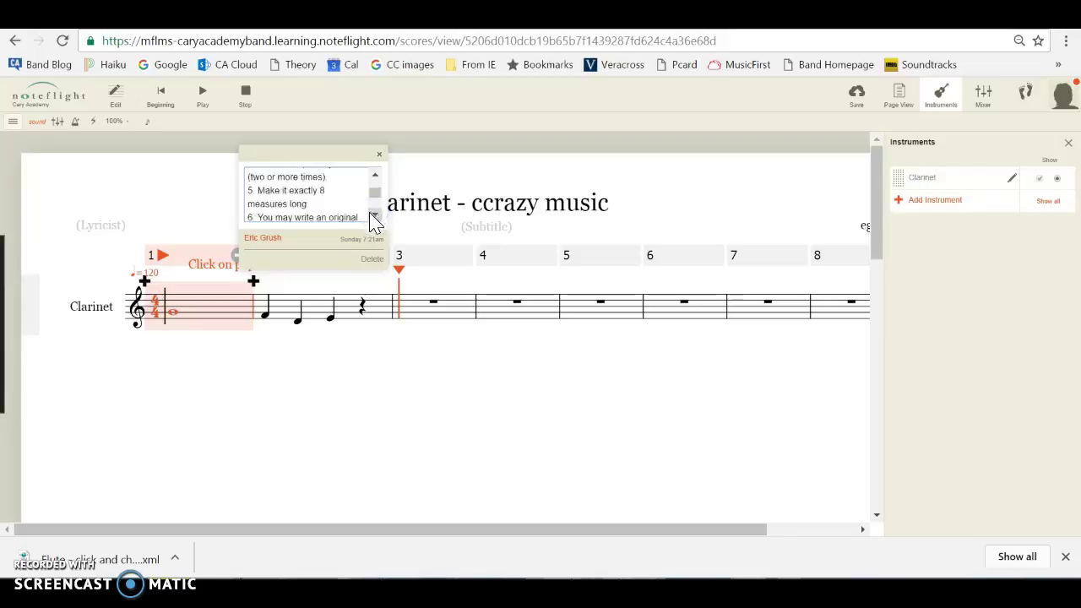
pyautogui.click(1068, 143)
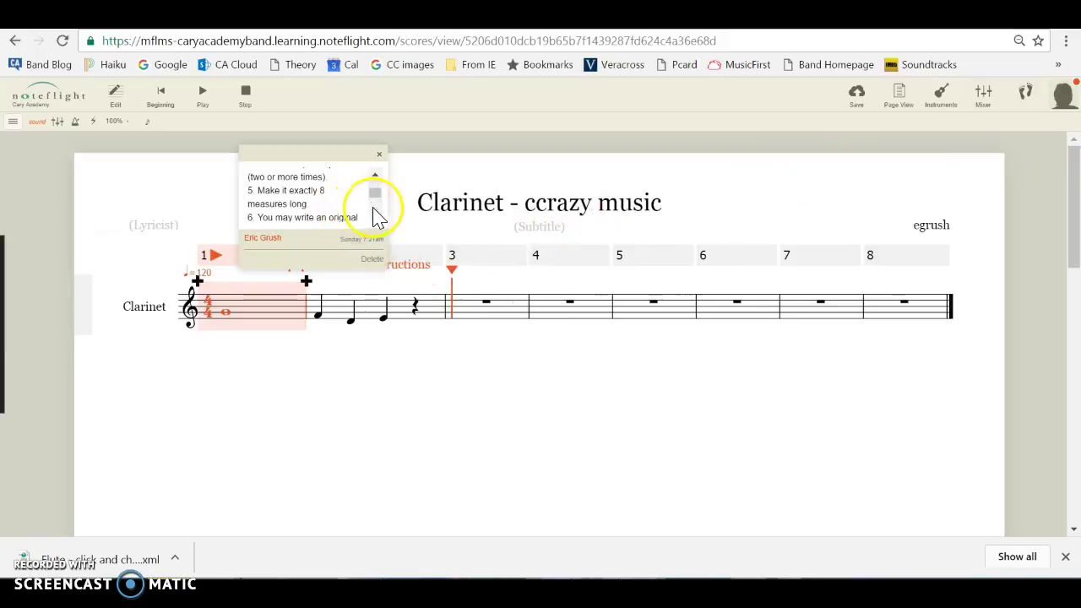
# Step: Read instruction items 6 and 7, then review the note from its first item through item 8 on submitting
pyautogui.click(373, 213)
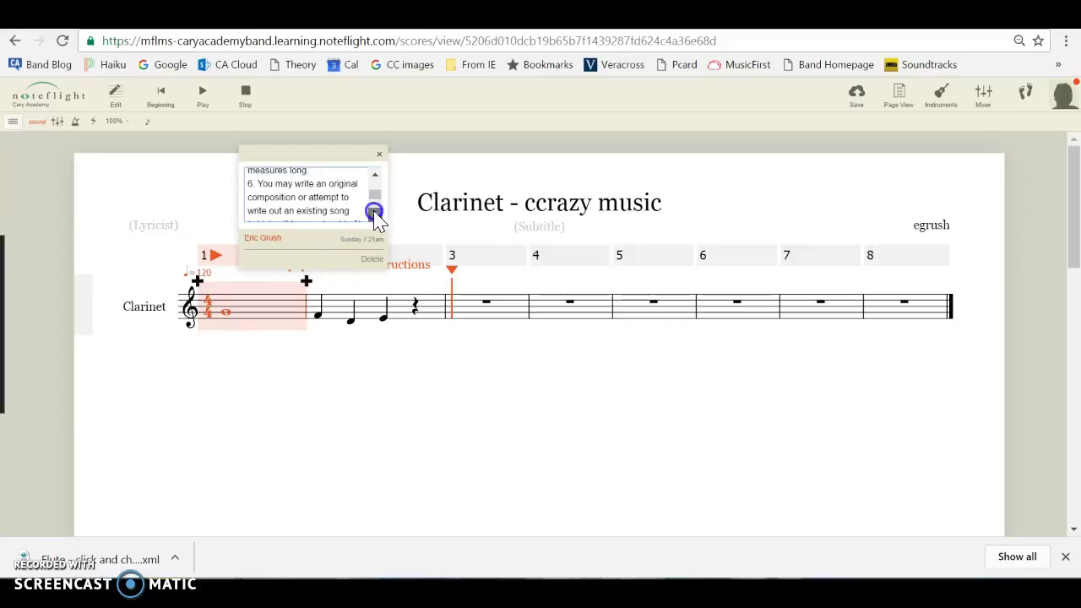
pyautogui.click(374, 213)
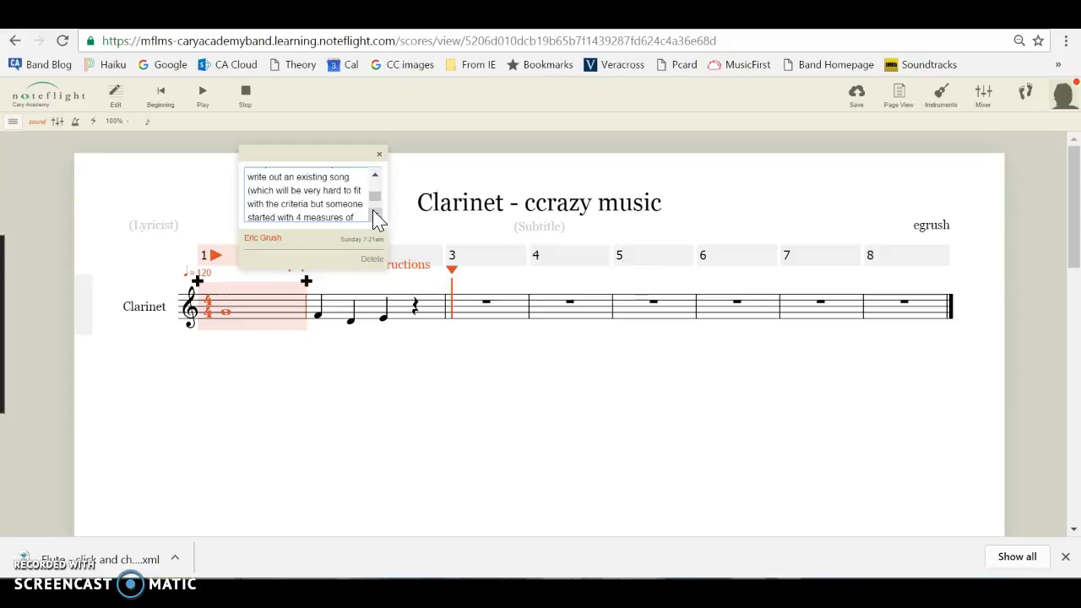
pyautogui.click(374, 203)
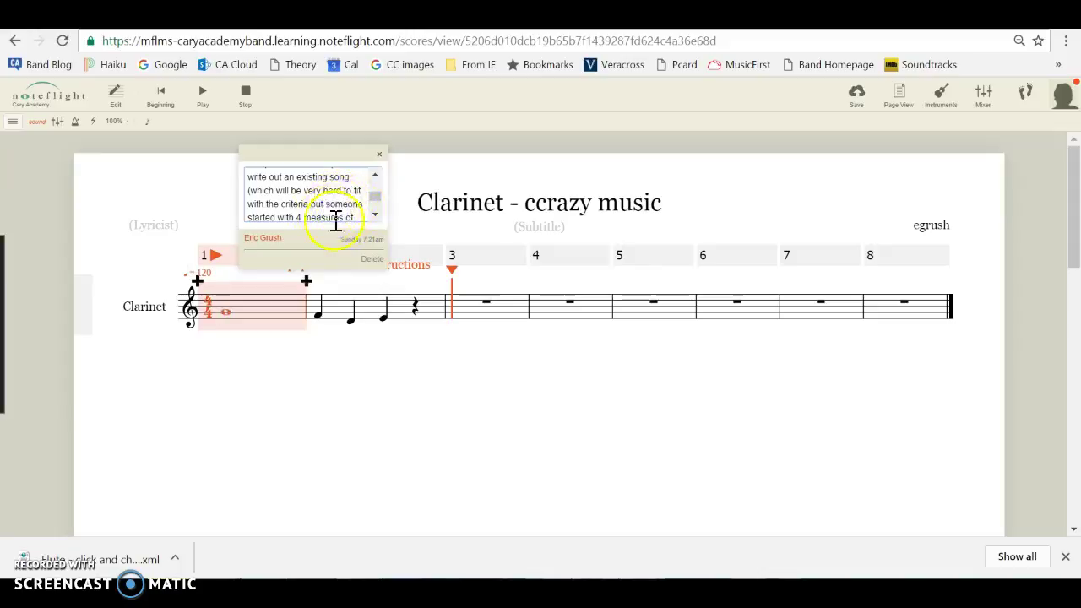
pyautogui.click(374, 215)
pyautogui.click(374, 215)
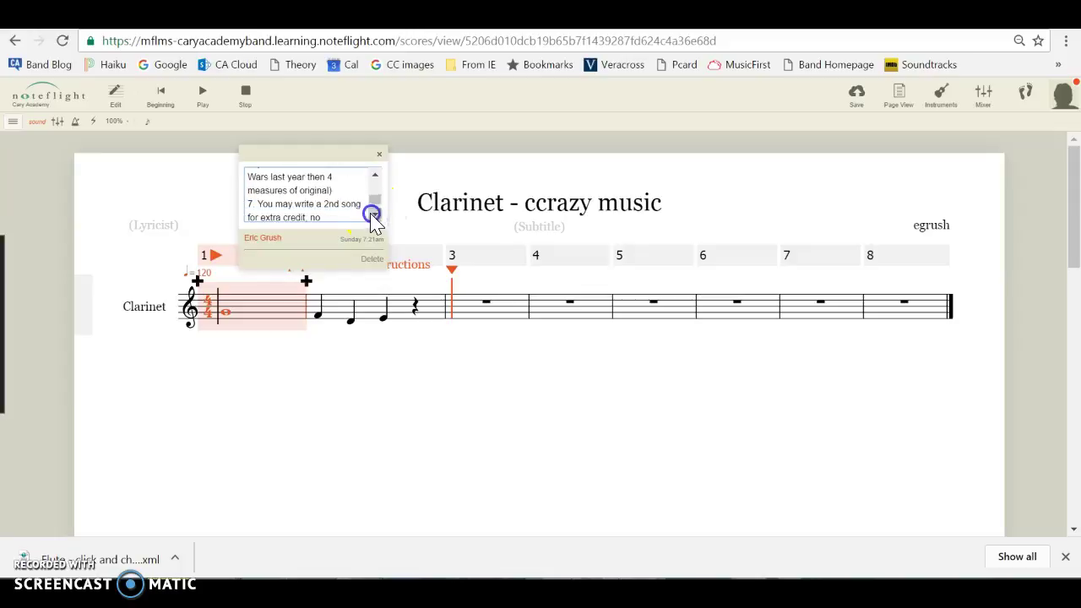
pyautogui.click(374, 215)
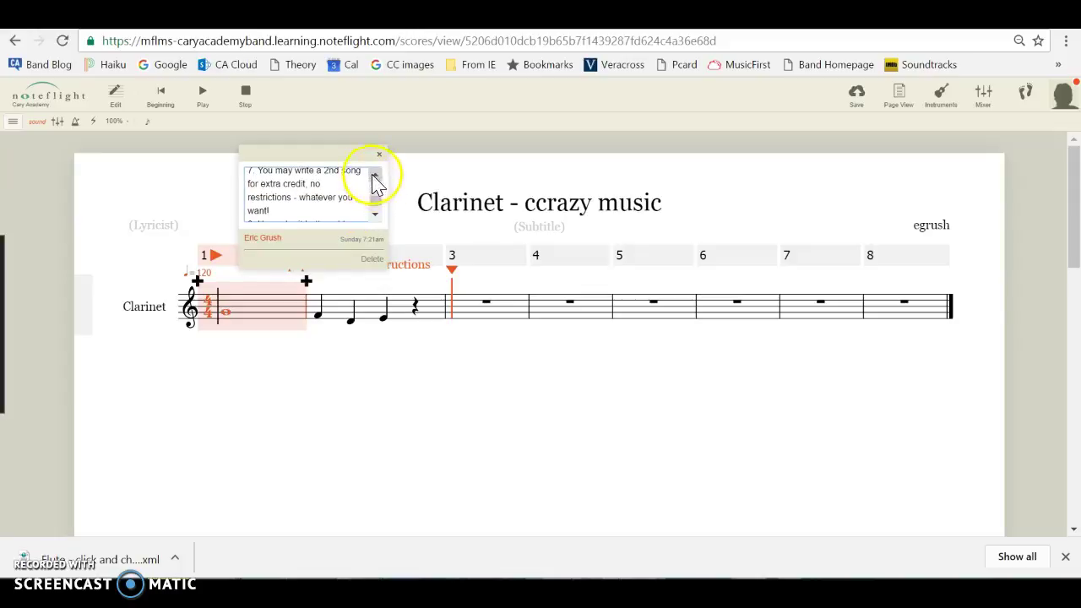
pyautogui.click(374, 176)
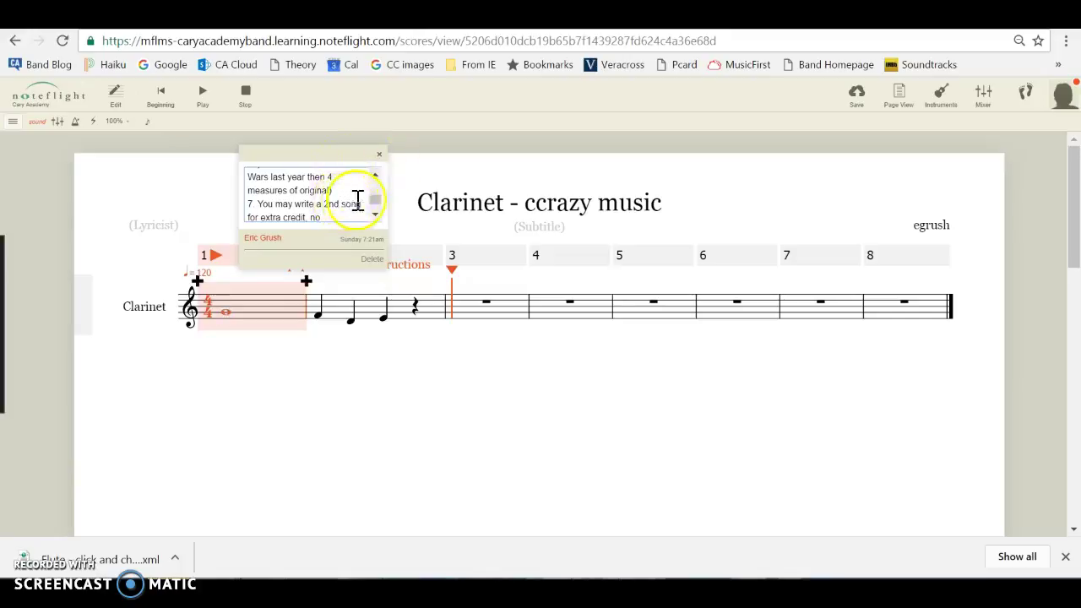
pyautogui.click(374, 201)
pyautogui.moveTo(374, 201); pyautogui.dragTo(374, 177)
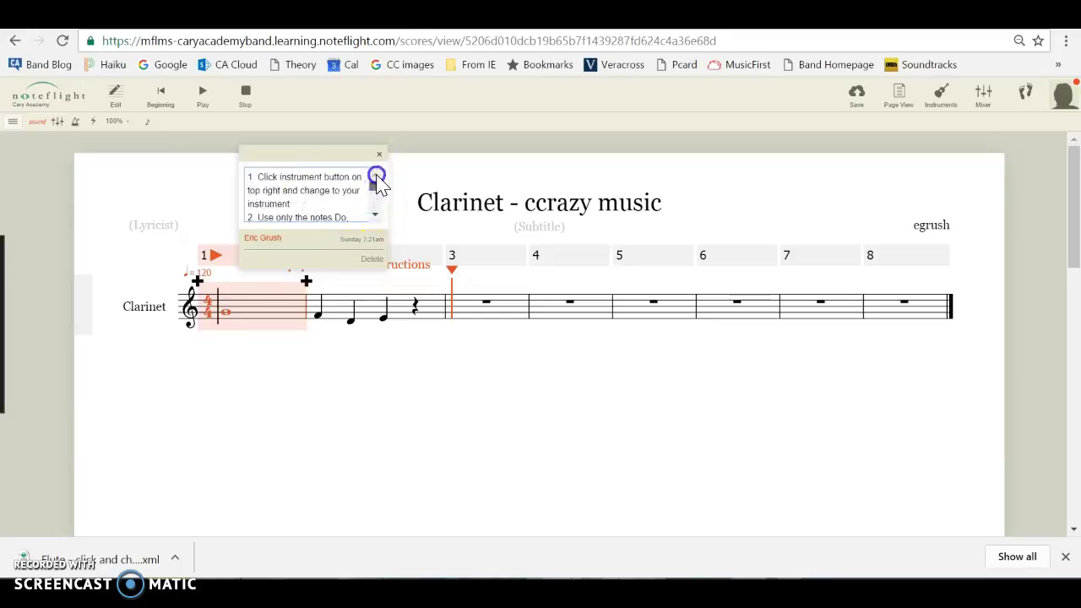
pyautogui.click(375, 217)
pyautogui.click(374, 217)
pyautogui.click(374, 217)
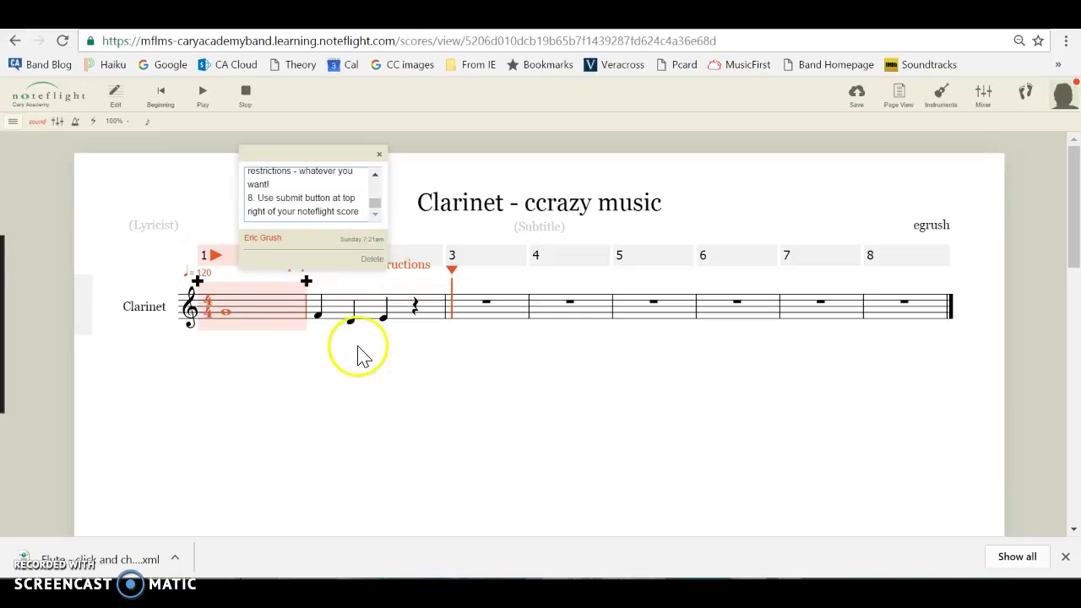
# Step: Deselect measure 1, close the instruction note and save the score
pyautogui.click(366, 365)
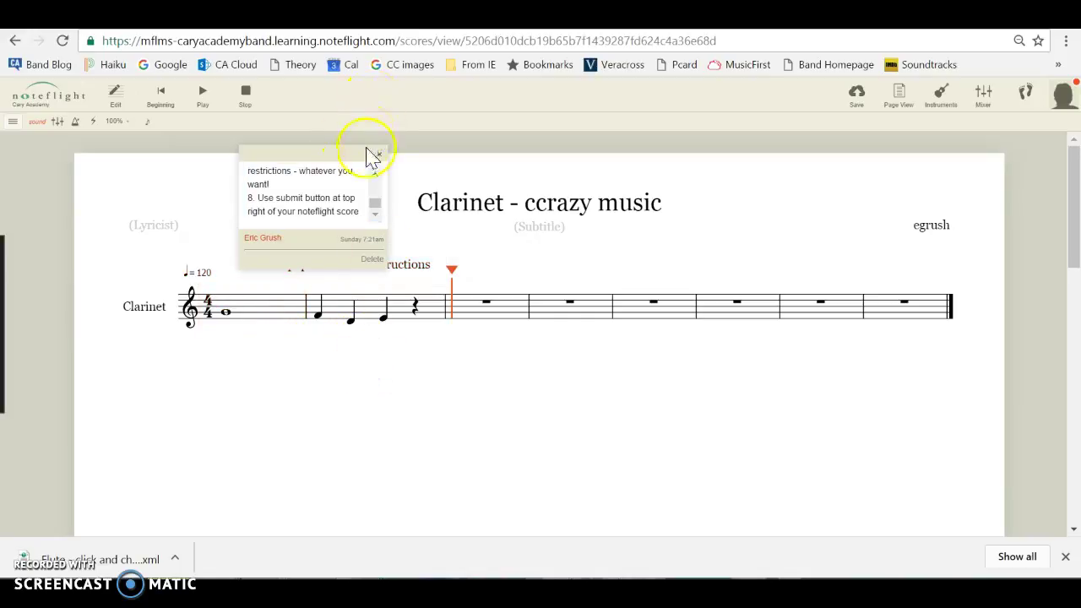
pyautogui.click(379, 153)
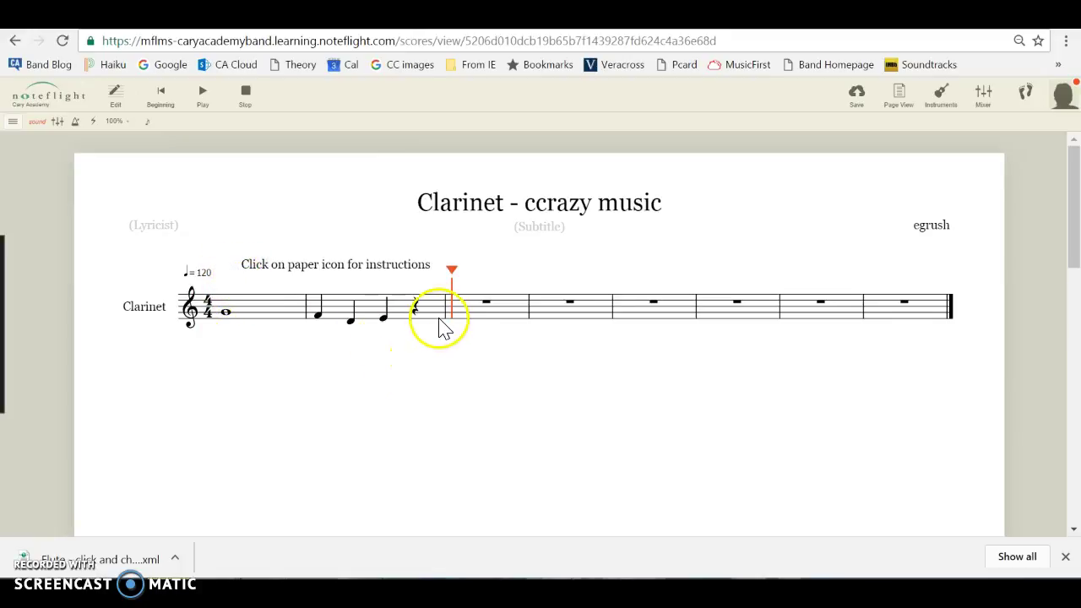
pyautogui.click(853, 90)
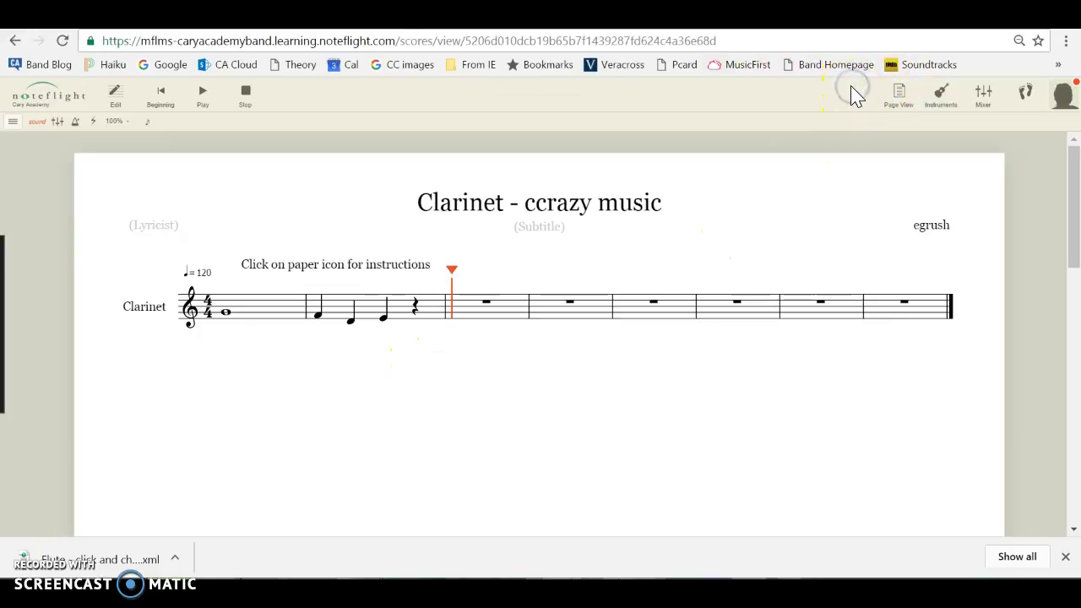